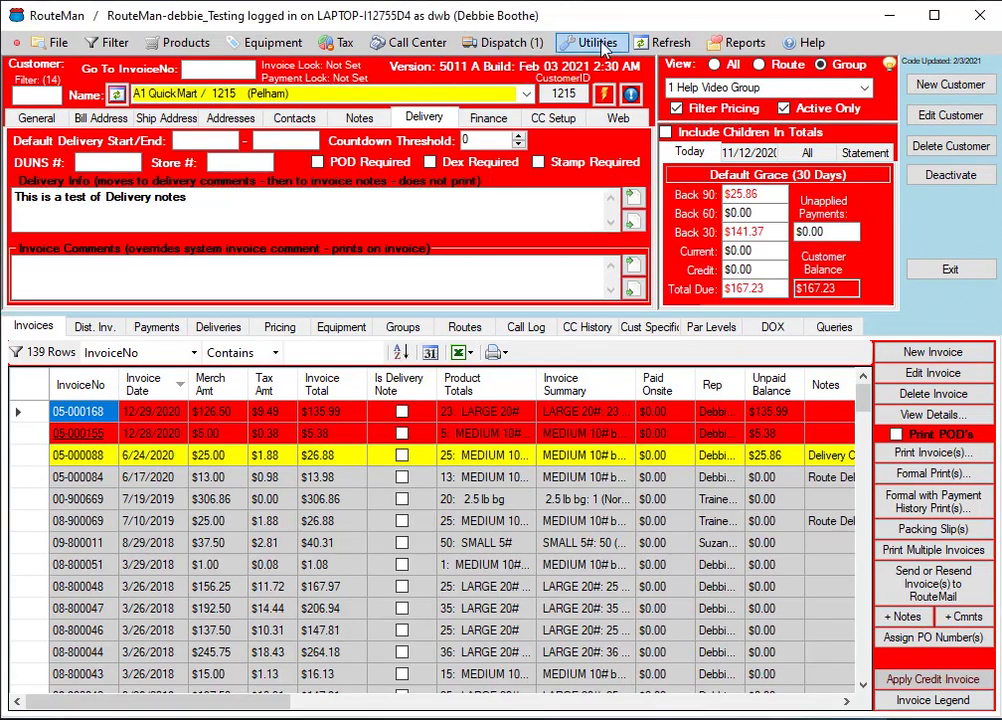
# Open the Email Invoices utility and choose 1 Help Video Group as the customer group
pyautogui.click(597, 44)
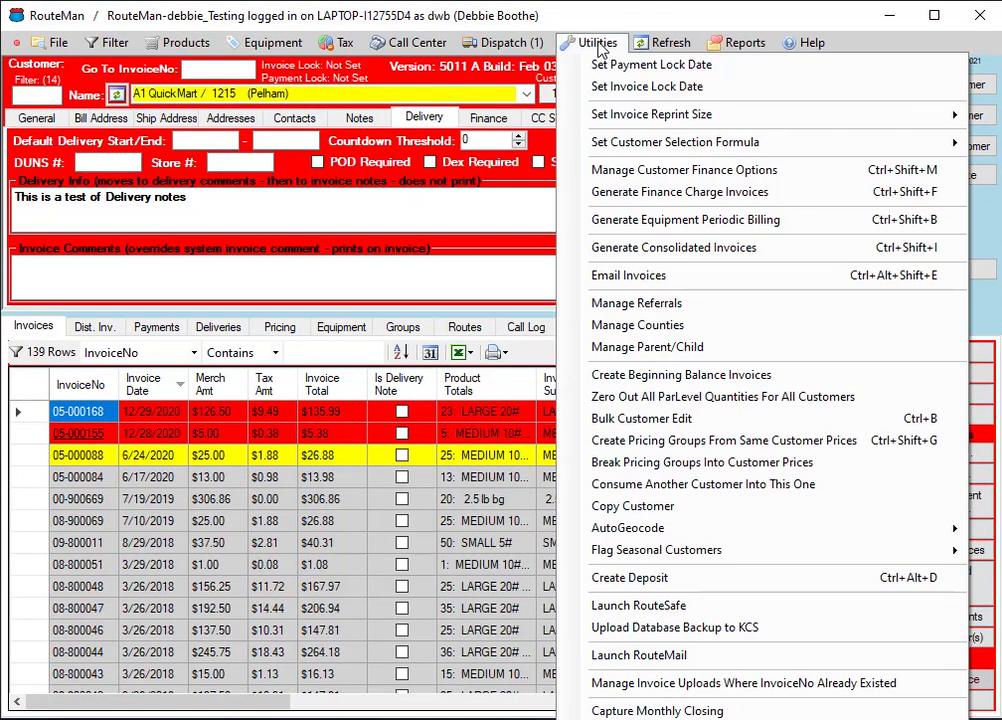
pyautogui.click(613, 280)
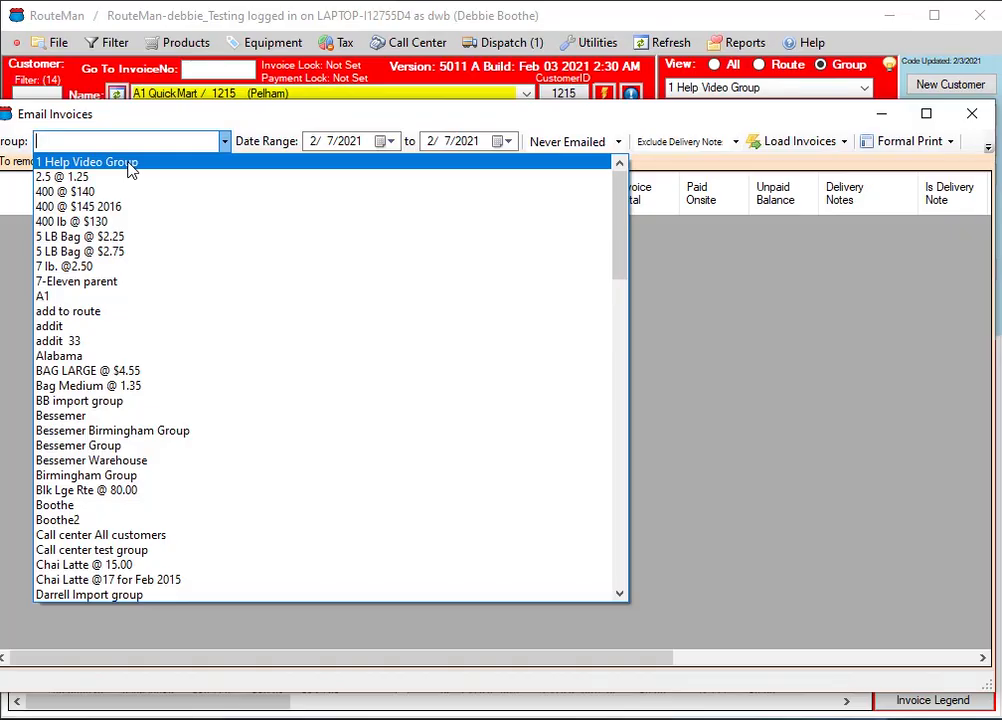
pyautogui.click(128, 163)
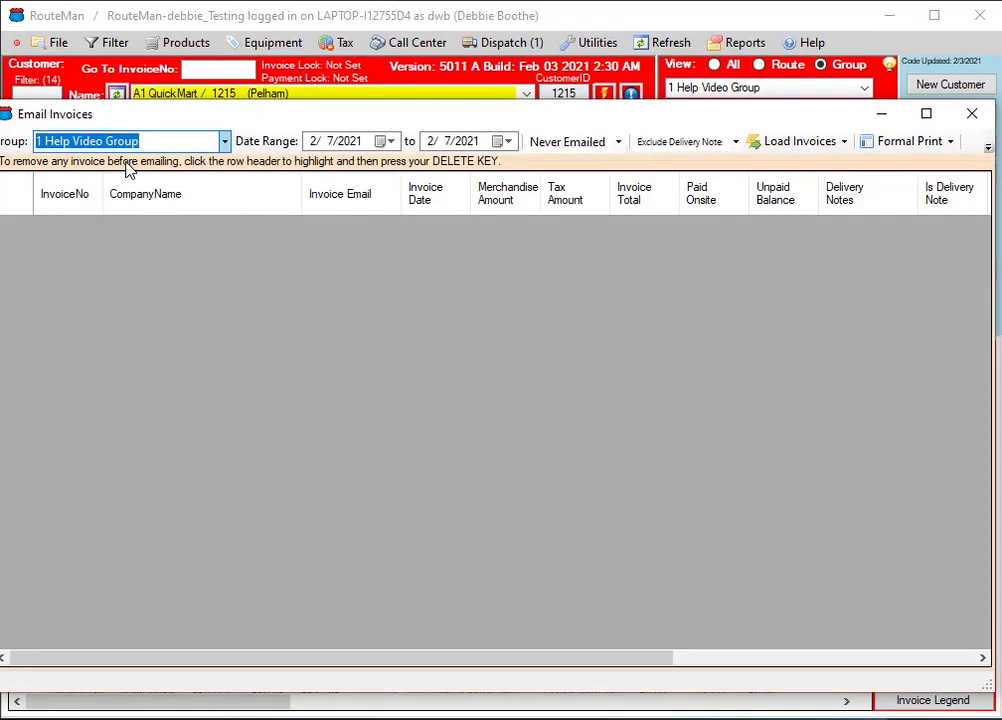
# Set the start of the invoice date range to 1/1/2020
pyautogui.click(390, 143)
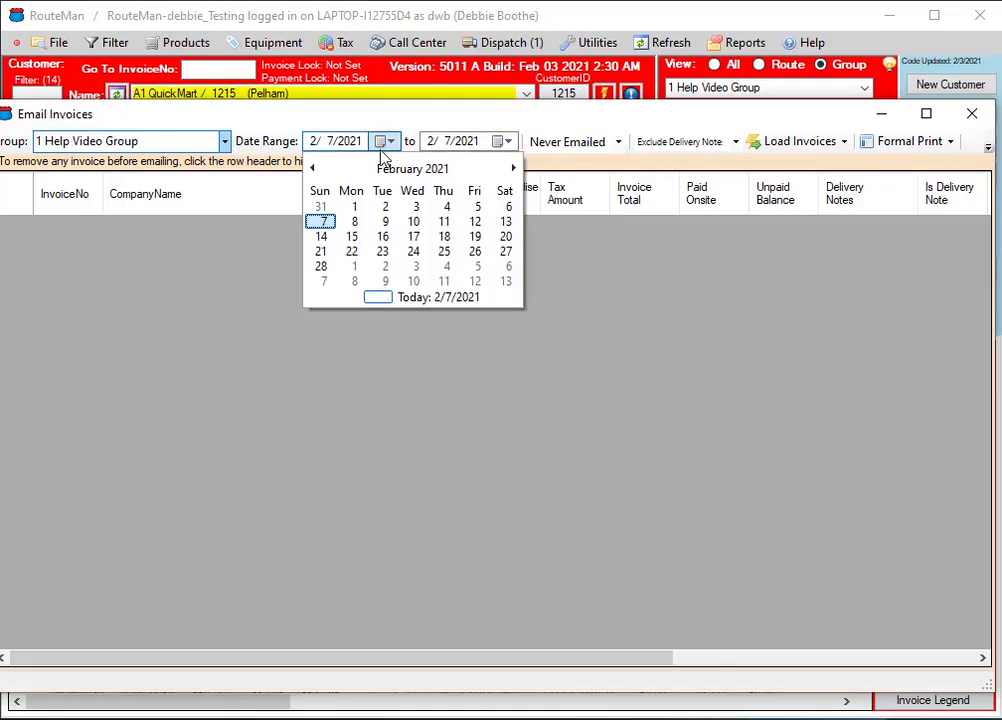
pyautogui.click(313, 169)
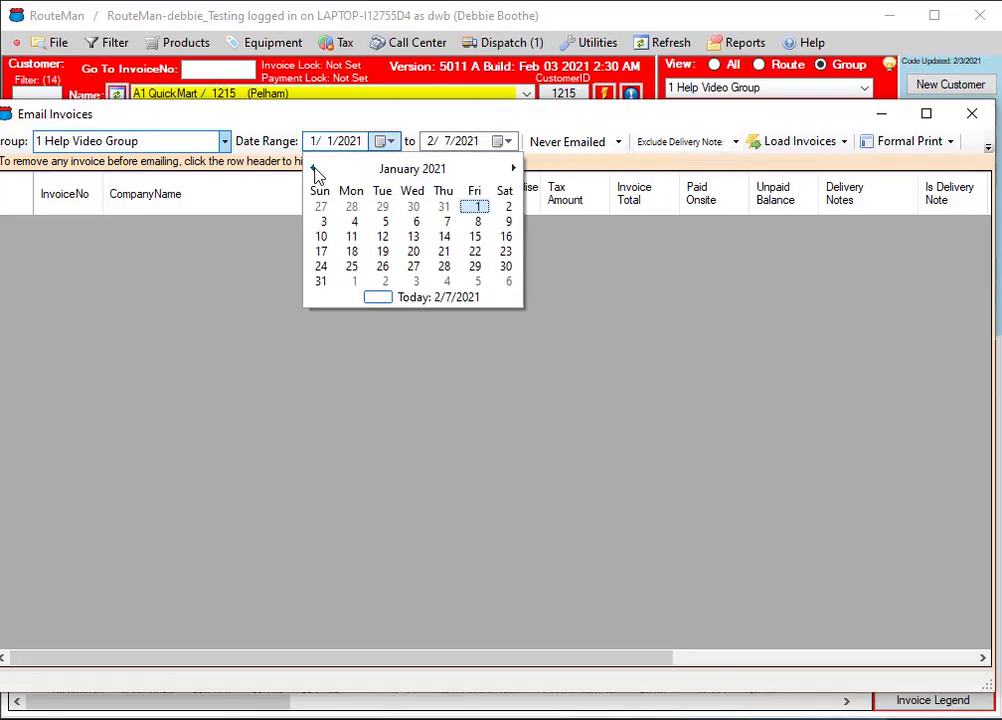
pyautogui.click(313, 169)
pyautogui.click(313, 169)
pyautogui.click(313, 169)
pyautogui.click(313, 169)
pyautogui.click(313, 169)
pyautogui.click(313, 169)
pyautogui.click(313, 169)
pyautogui.click(313, 169)
pyautogui.click(313, 169)
pyautogui.click(313, 169)
pyautogui.click(313, 169)
pyautogui.click(313, 169)
pyautogui.click(417, 210)
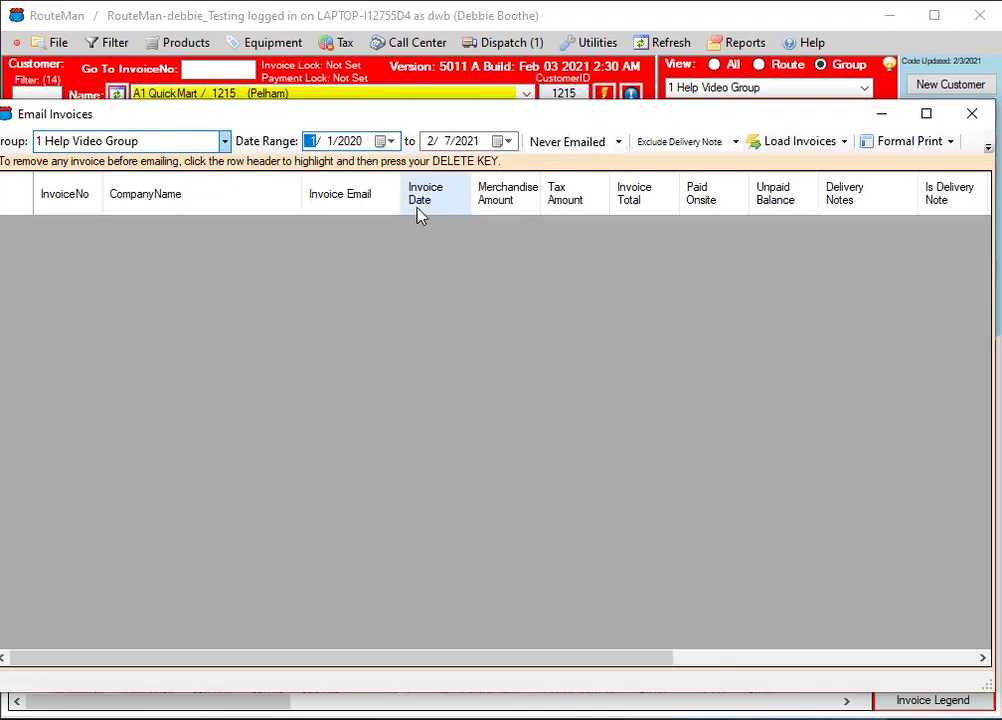
# Set the end of the invoice date range to 12/31/2020, keeping 1 Help Video Group as the group
pyautogui.click(508, 143)
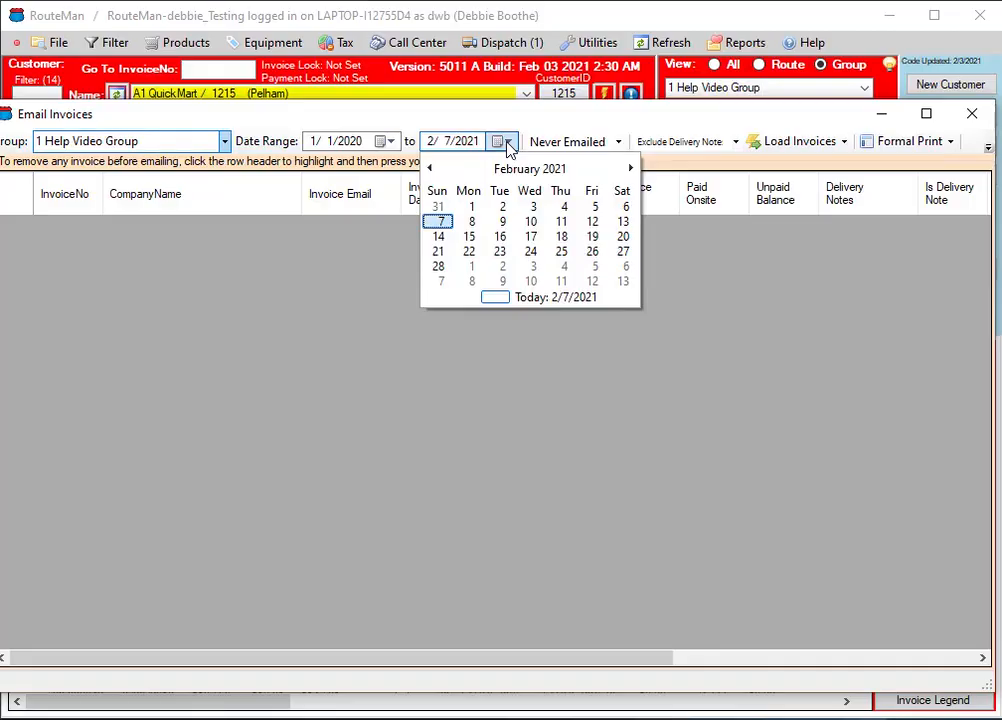
pyautogui.click(432, 169)
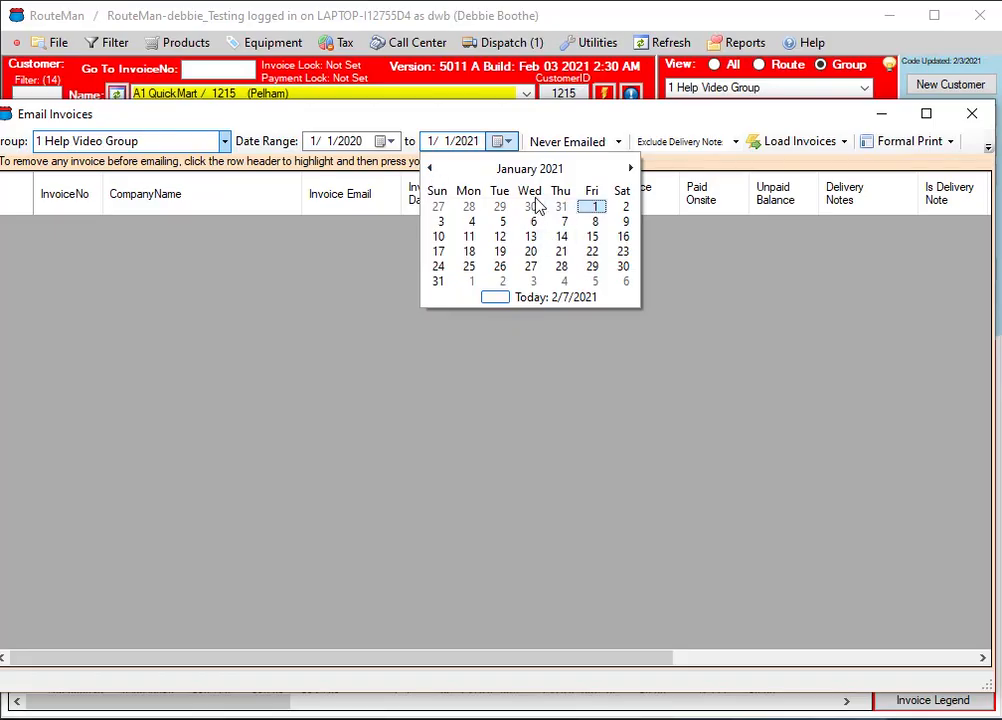
pyautogui.click(564, 208)
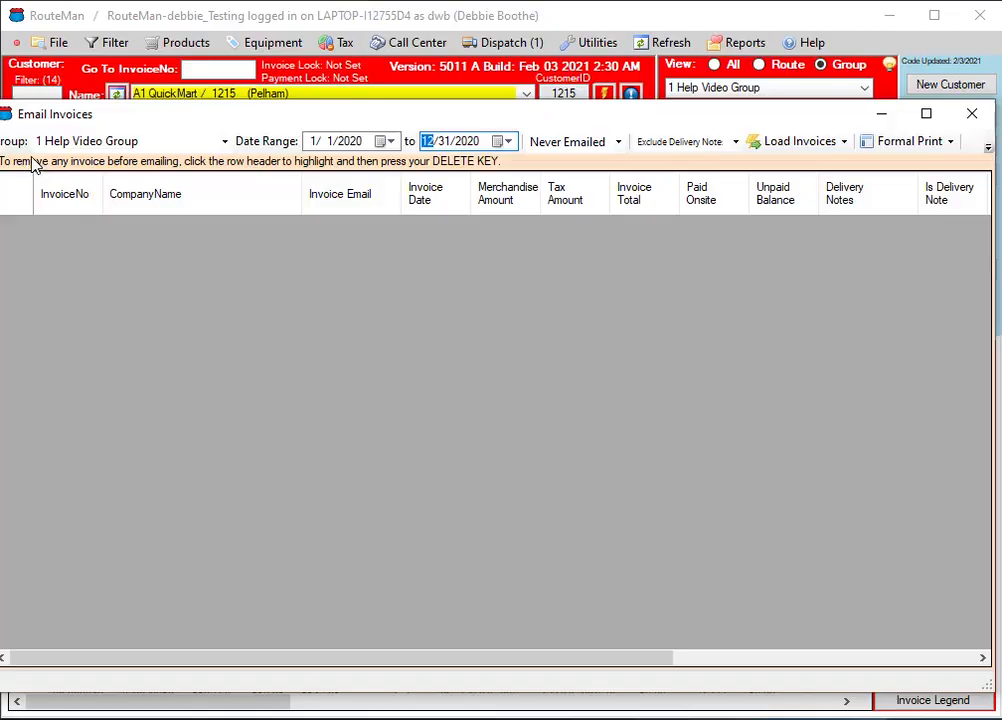
pyautogui.click(225, 143)
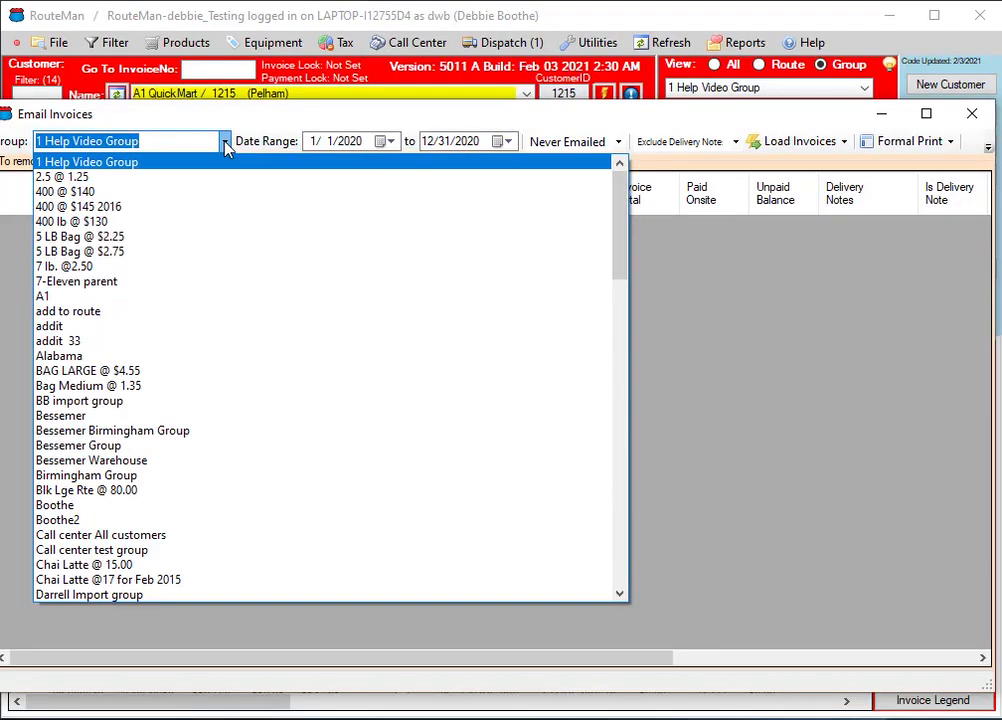
pyautogui.click(148, 164)
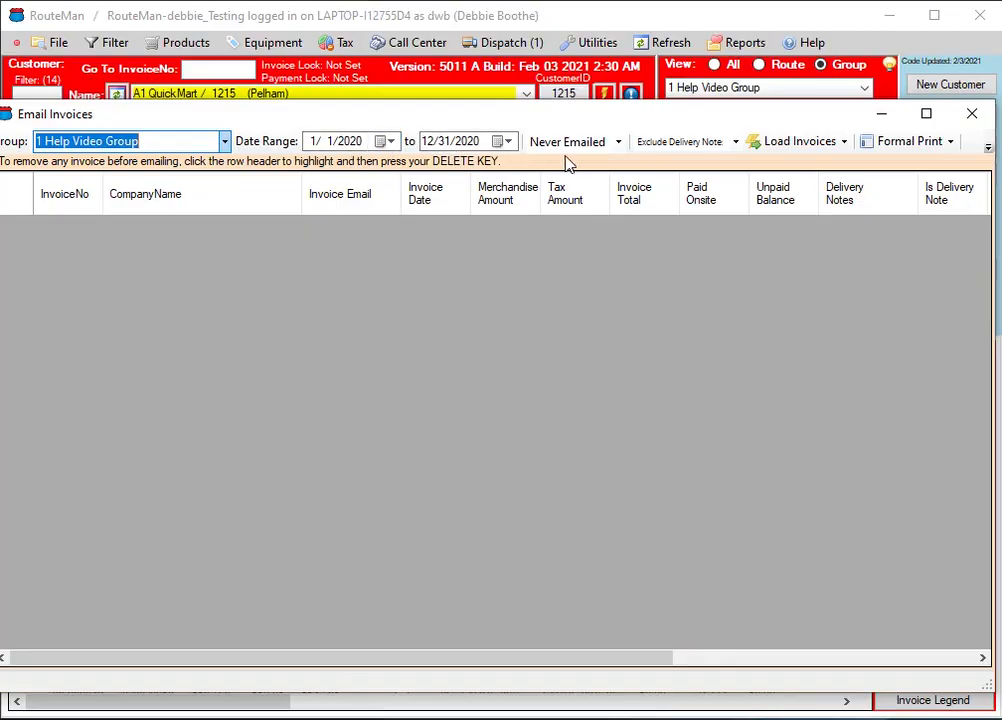
# Set the emailed-status filter to Show All and load all invoices in the date range
pyautogui.click(619, 143)
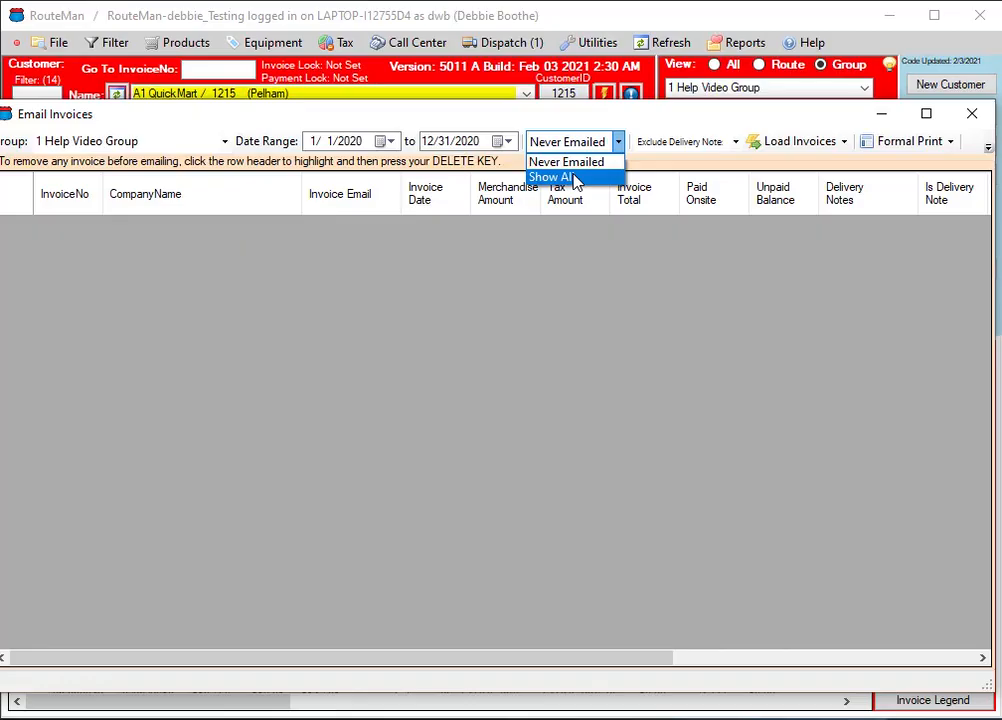
pyautogui.click(560, 177)
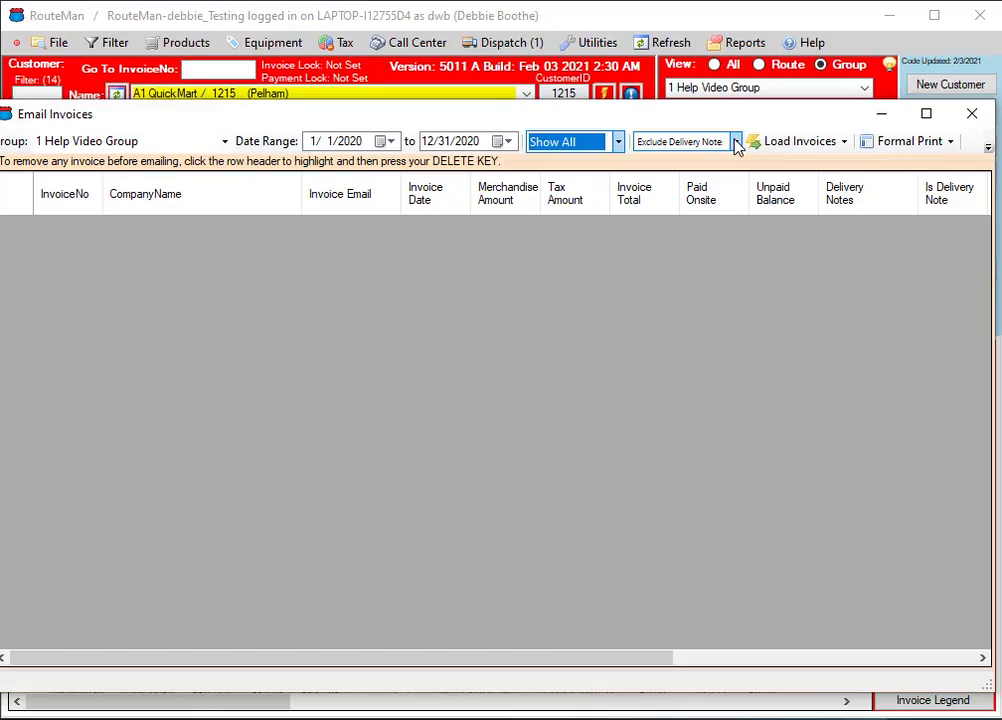
pyautogui.click(846, 144)
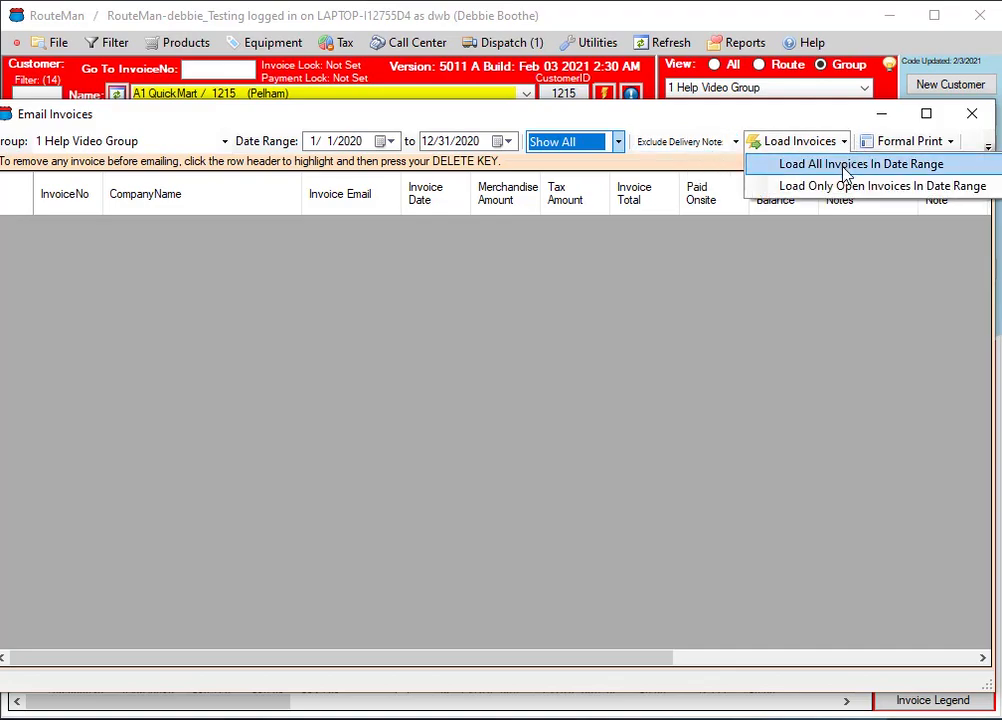
pyautogui.click(845, 165)
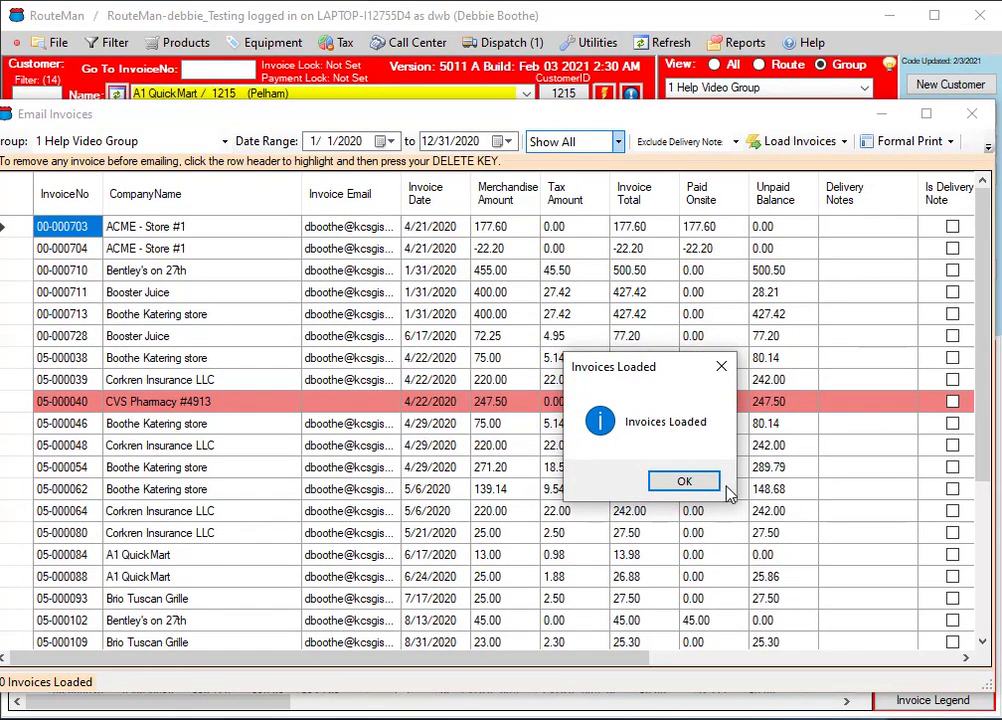
pyautogui.click(684, 482)
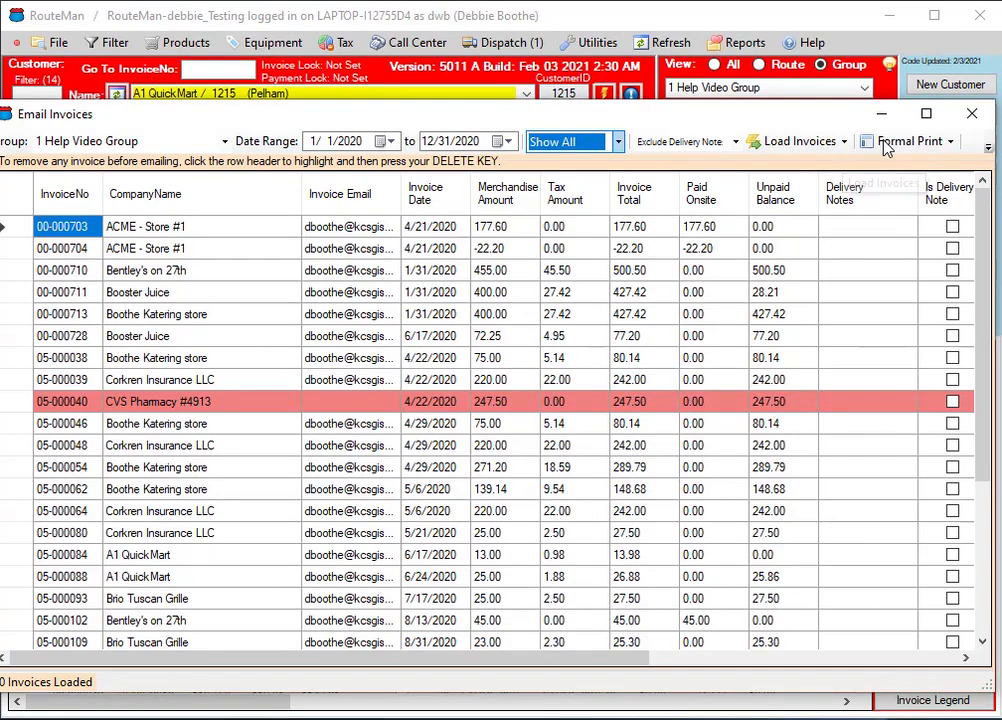
pyautogui.click(845, 142)
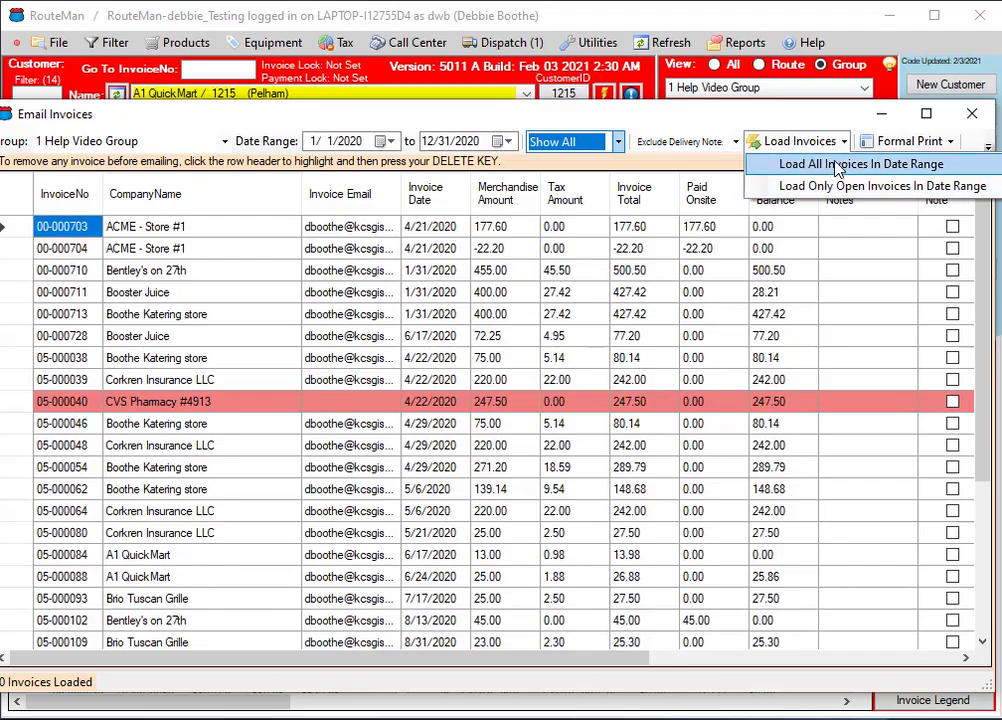
pyautogui.click(838, 166)
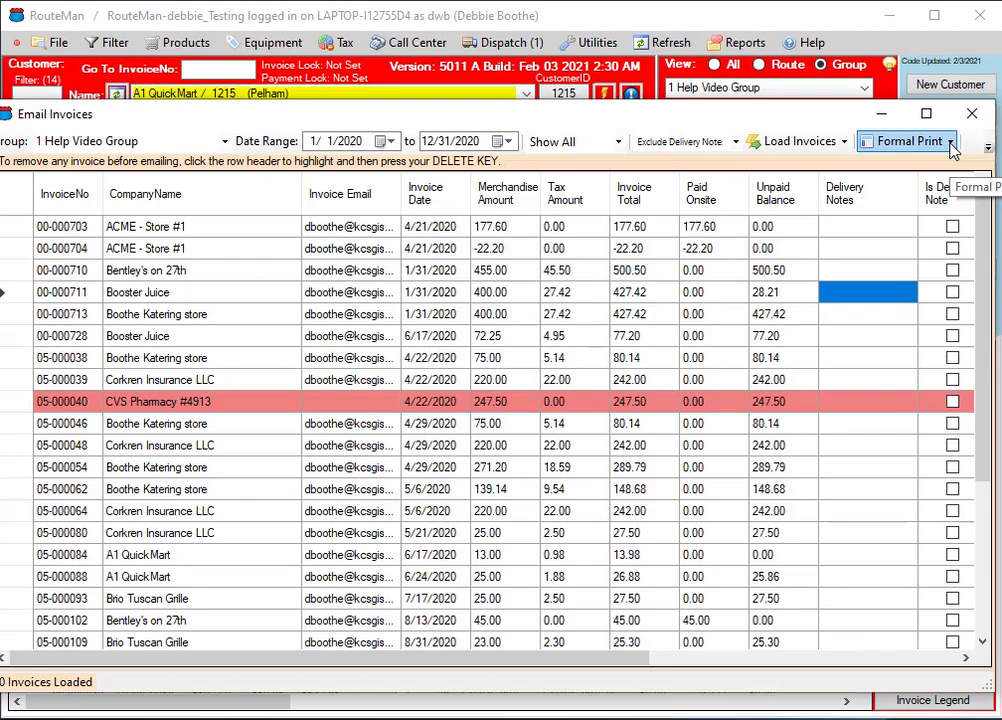
# Choose Formal Print as the format for the invoices
pyautogui.click(950, 143)
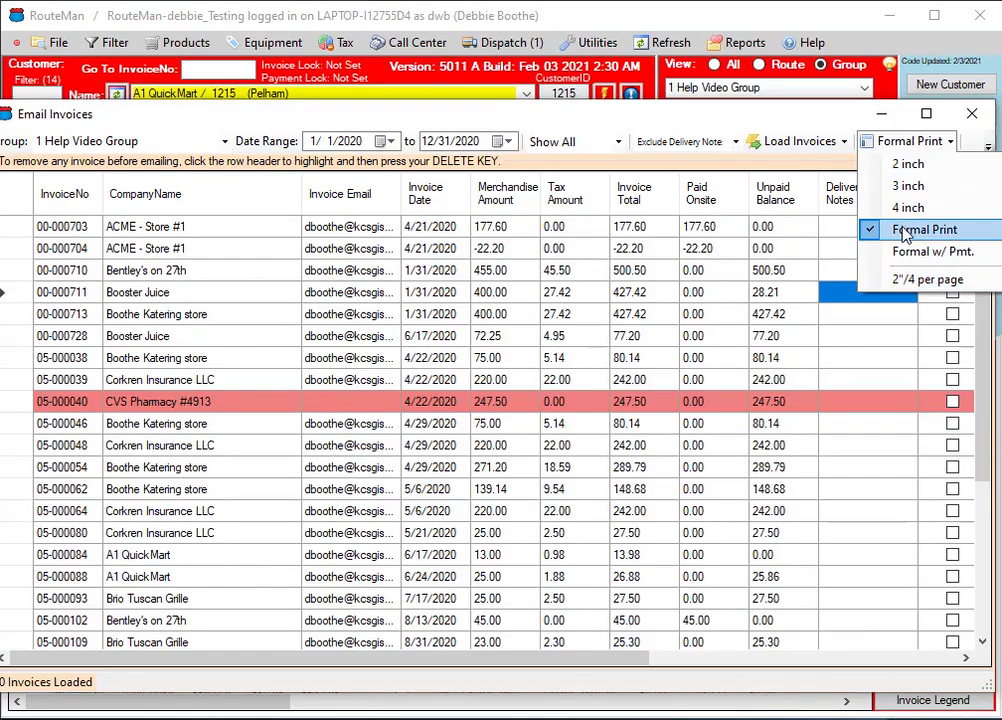
pyautogui.click(905, 231)
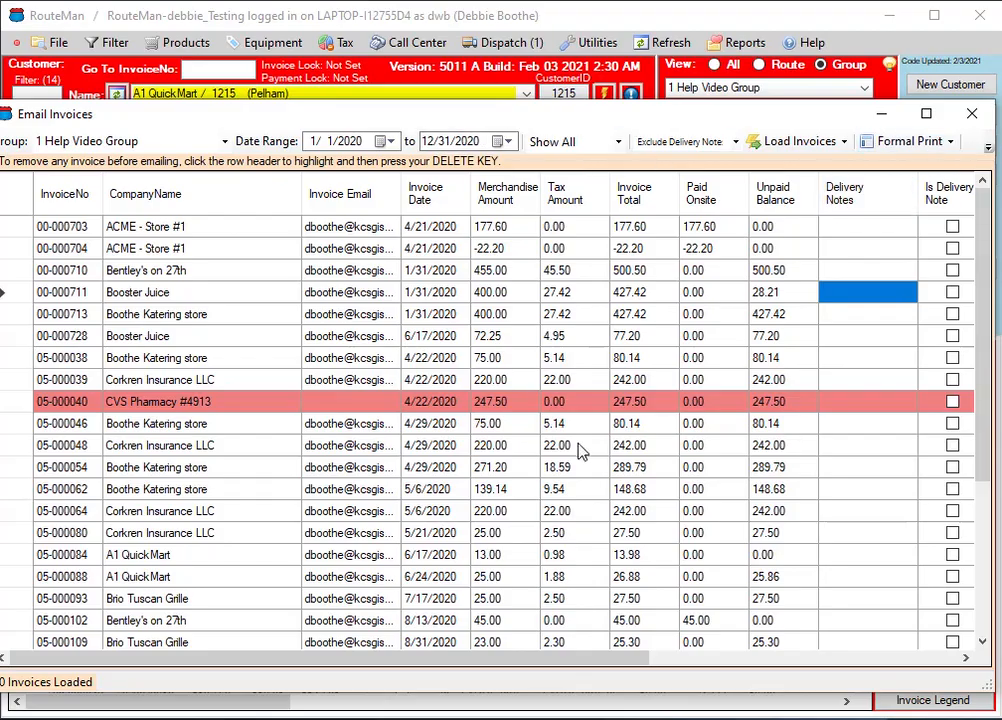
# Reposition and widen the Email Invoices window to expose its hidden options, and show the available invoice actions
pyautogui.click(988, 148)
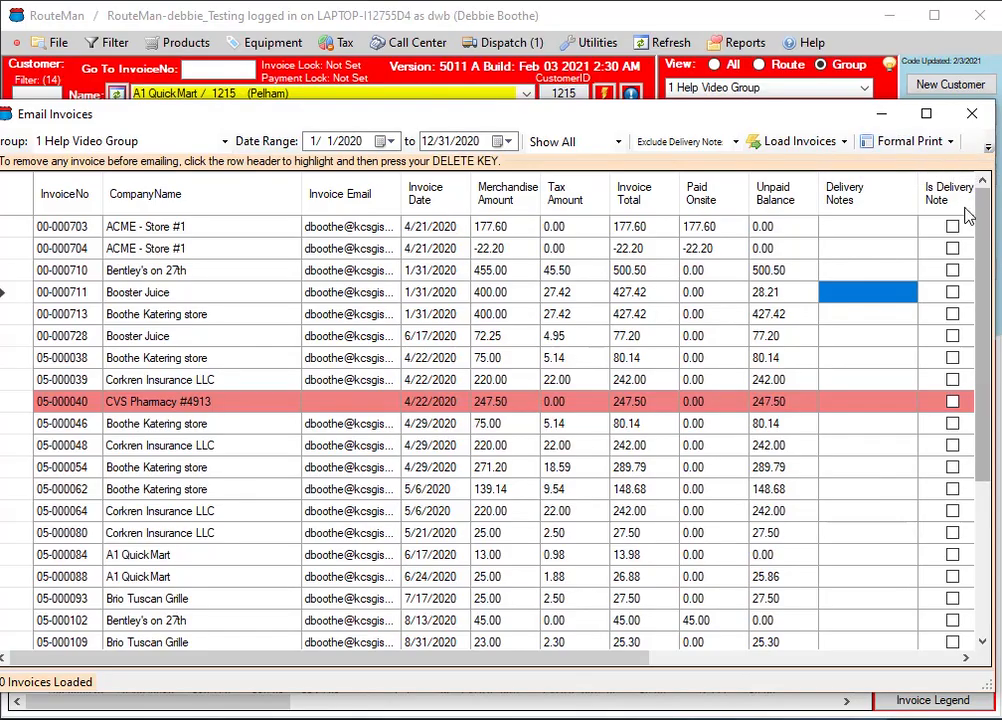
pyautogui.moveTo(528, 104); pyautogui.dragTo(177, 143)
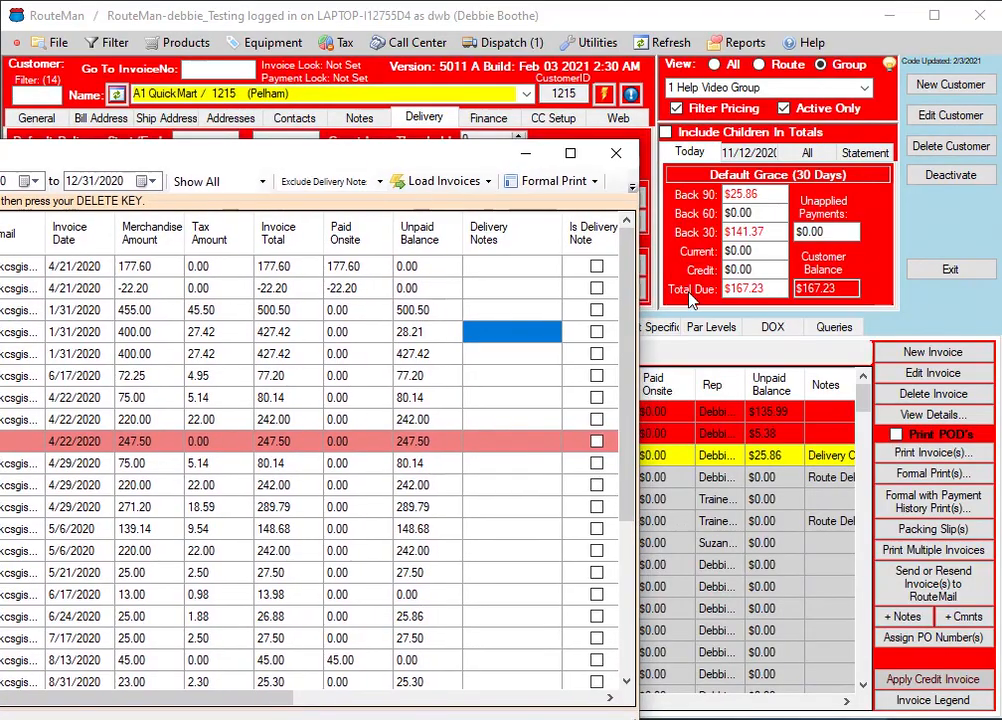
pyautogui.moveTo(637, 233); pyautogui.dragTo(985, 233)
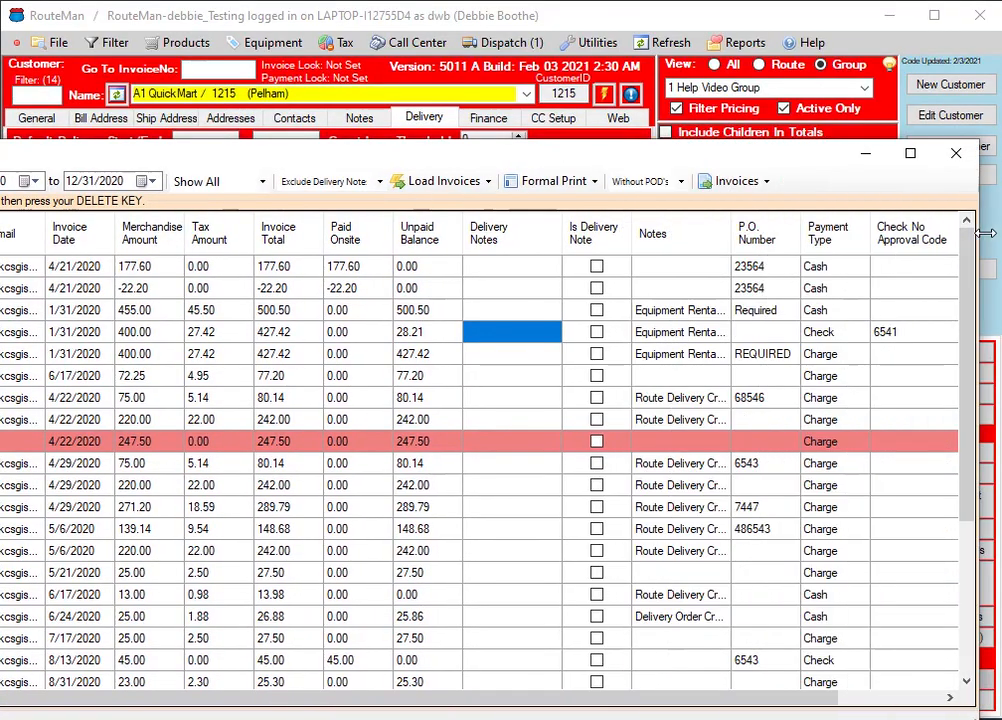
pyautogui.click(768, 183)
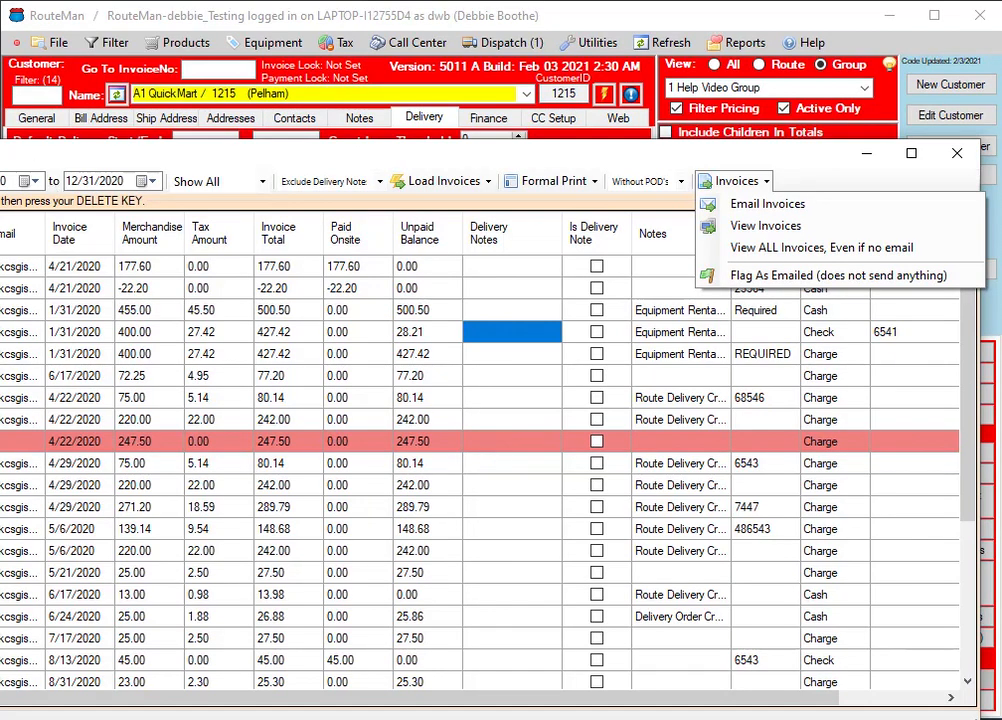
# Remove the CVS Pharmacy #4913 invoice dated 4/22/2020, which has no email address, from the list
pyautogui.moveTo(0, 158); pyautogui.dragTo(325, 128)
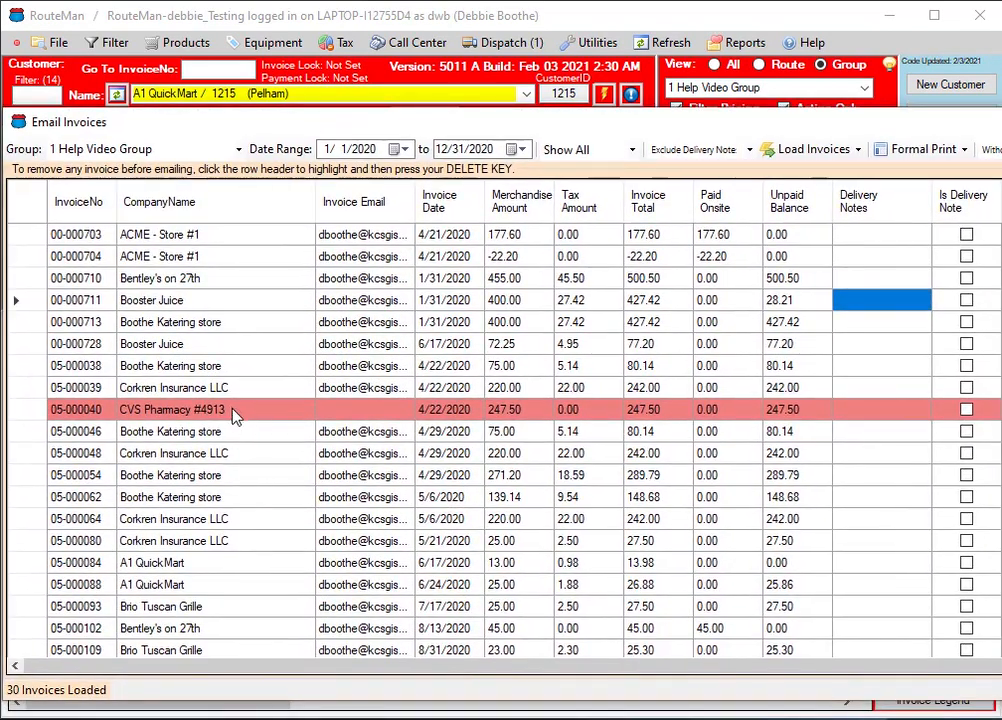
pyautogui.click(234, 416)
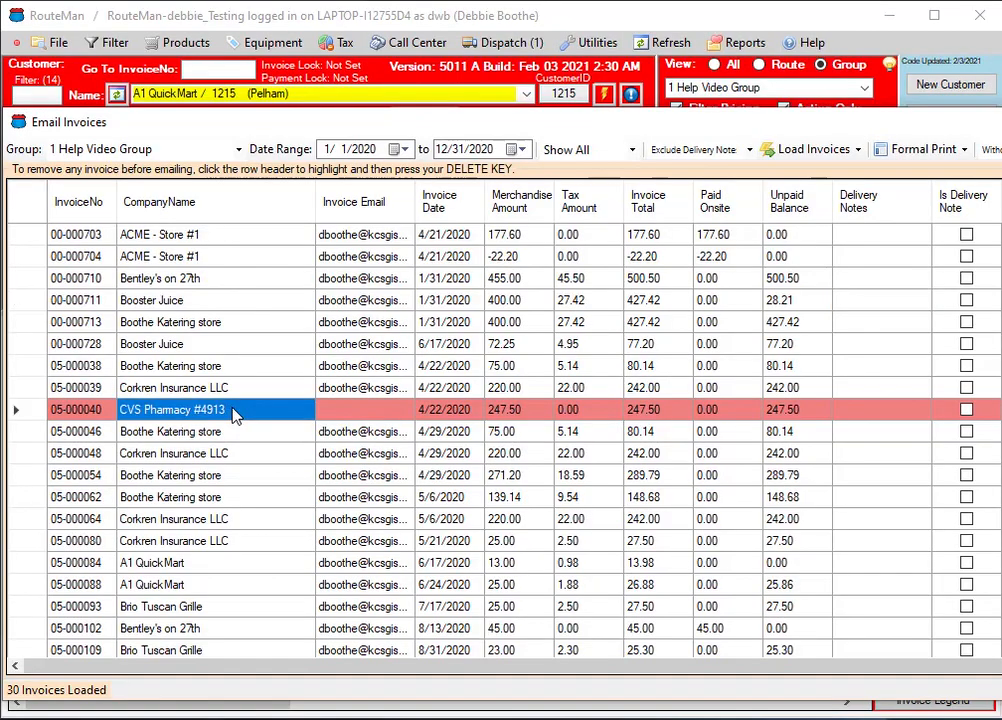
pyautogui.click(22, 411)
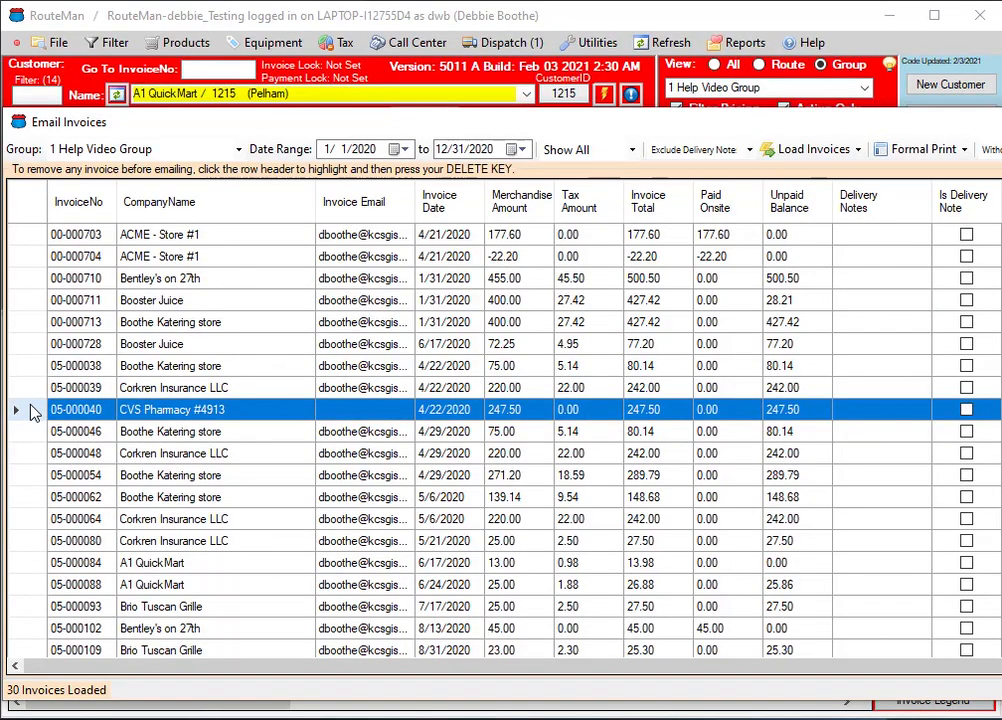
pyautogui.press('Delete')
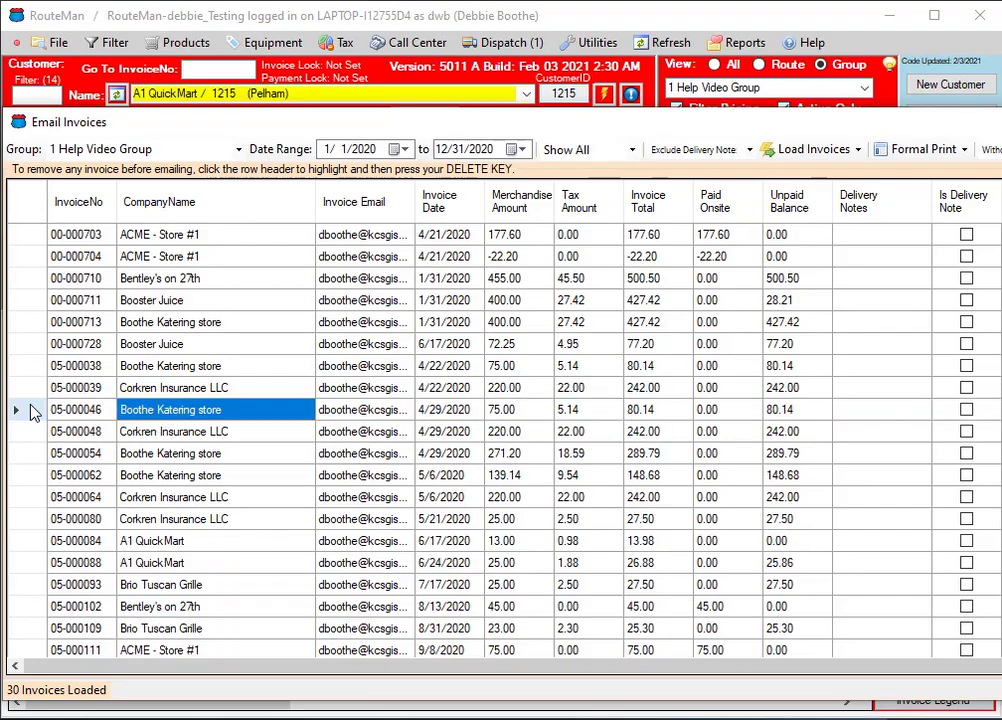
# Remove the 12/28/2020 invoices without email addresses for Apollo Ristorante & Steak House Ltd. and ACME - Store #2 from the list
pyautogui.scroll(-1, 240, 337)
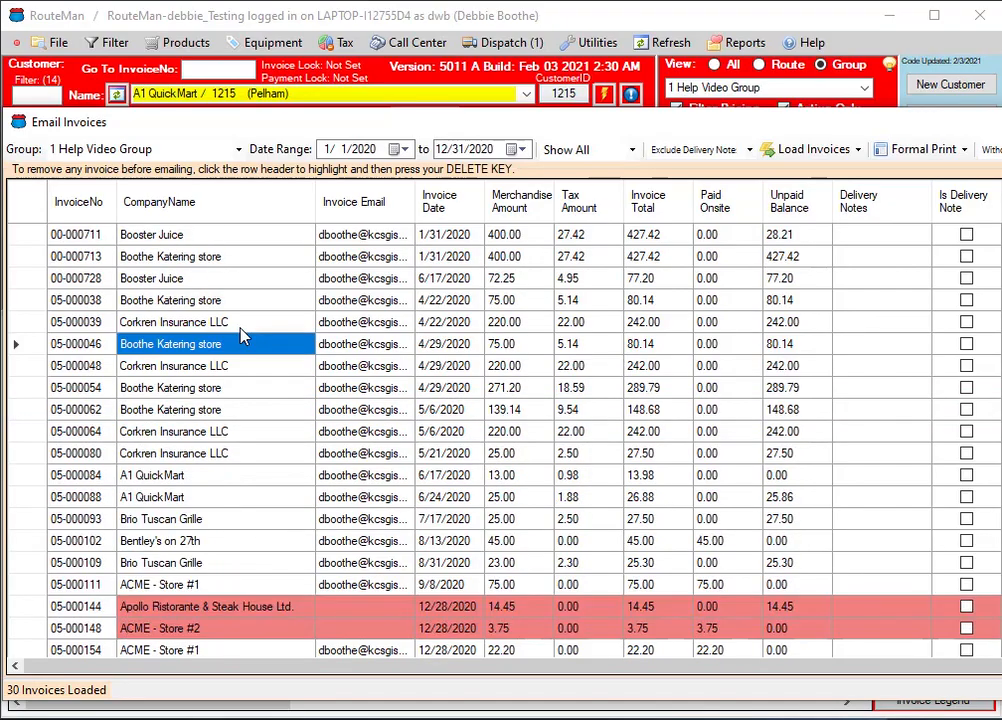
pyautogui.scroll(-2, 240, 337)
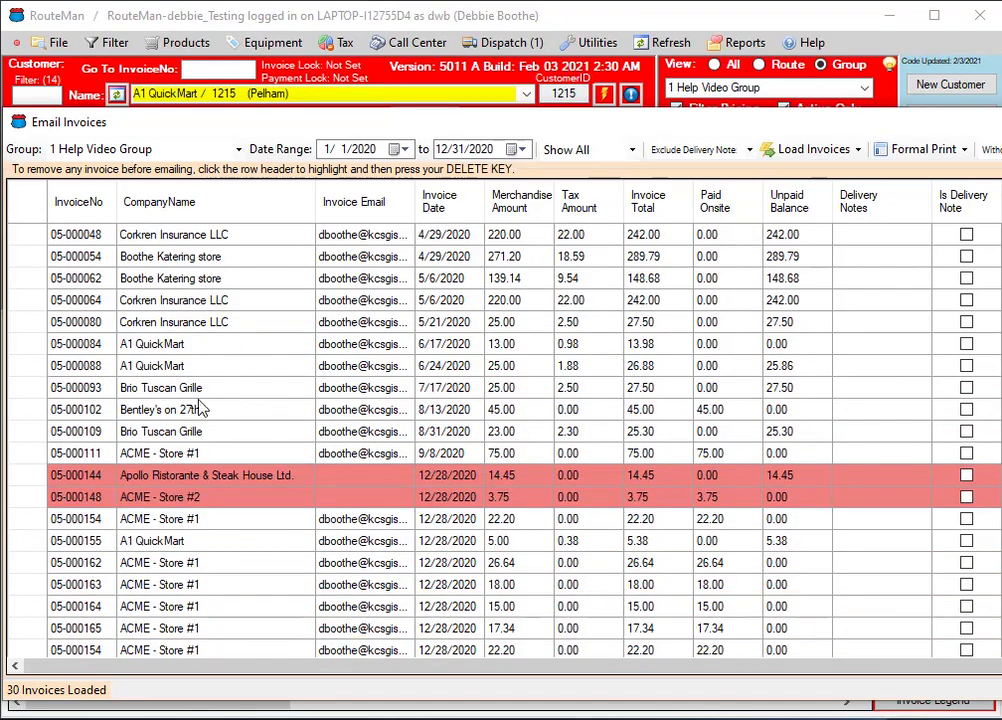
pyautogui.click(41, 480)
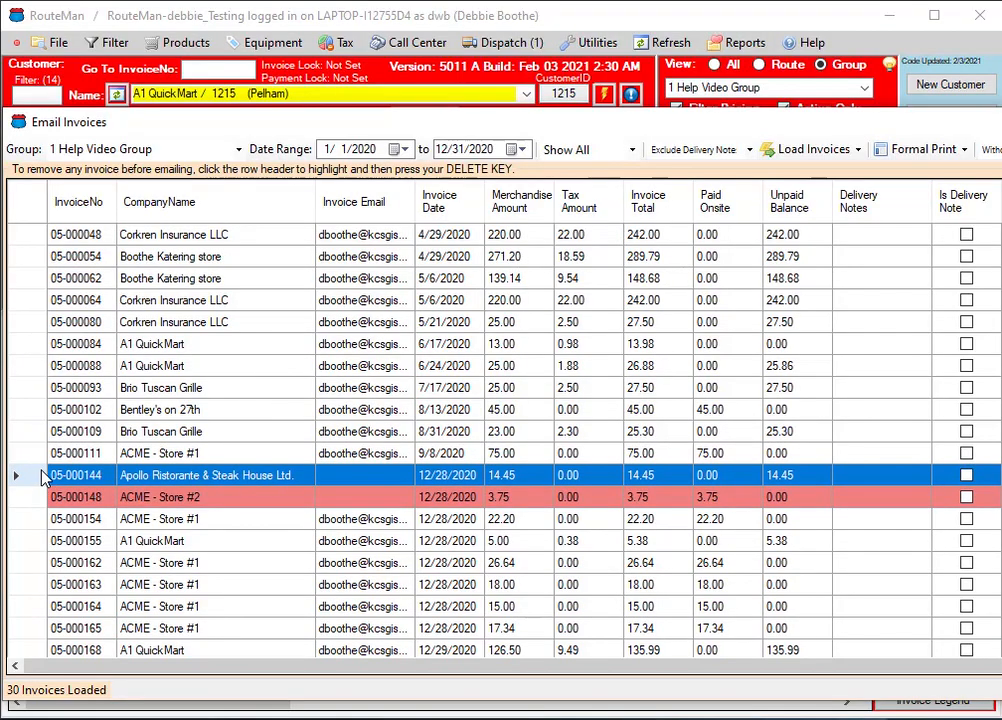
pyautogui.keyDown('ctrl'); pyautogui.click(44, 498); pyautogui.keyUp('ctrl')
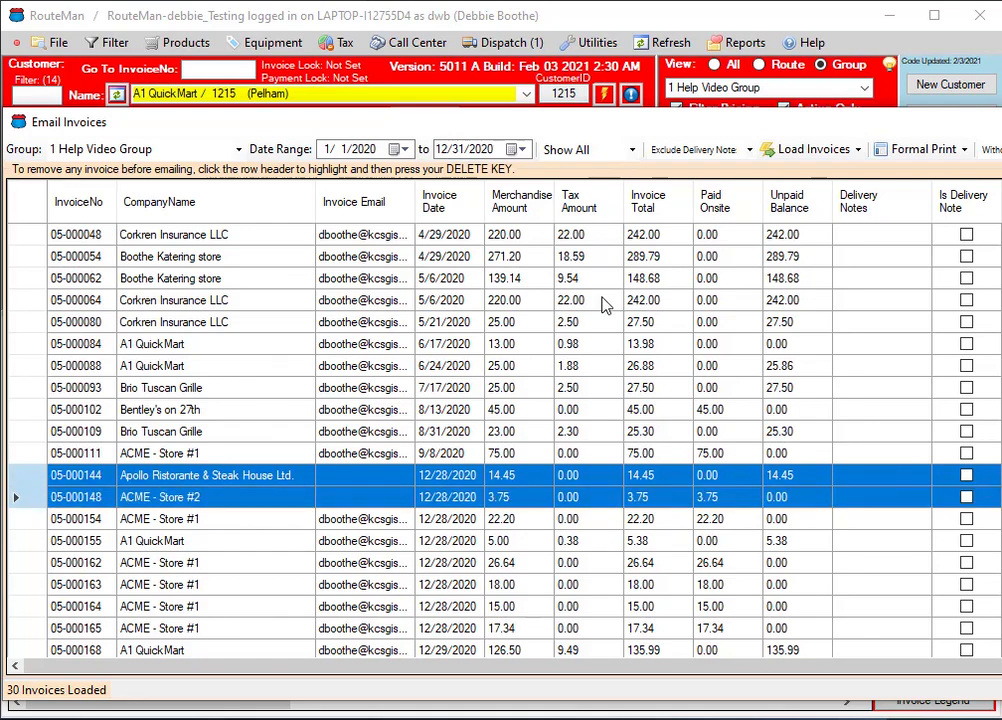
pyautogui.press('Delete')
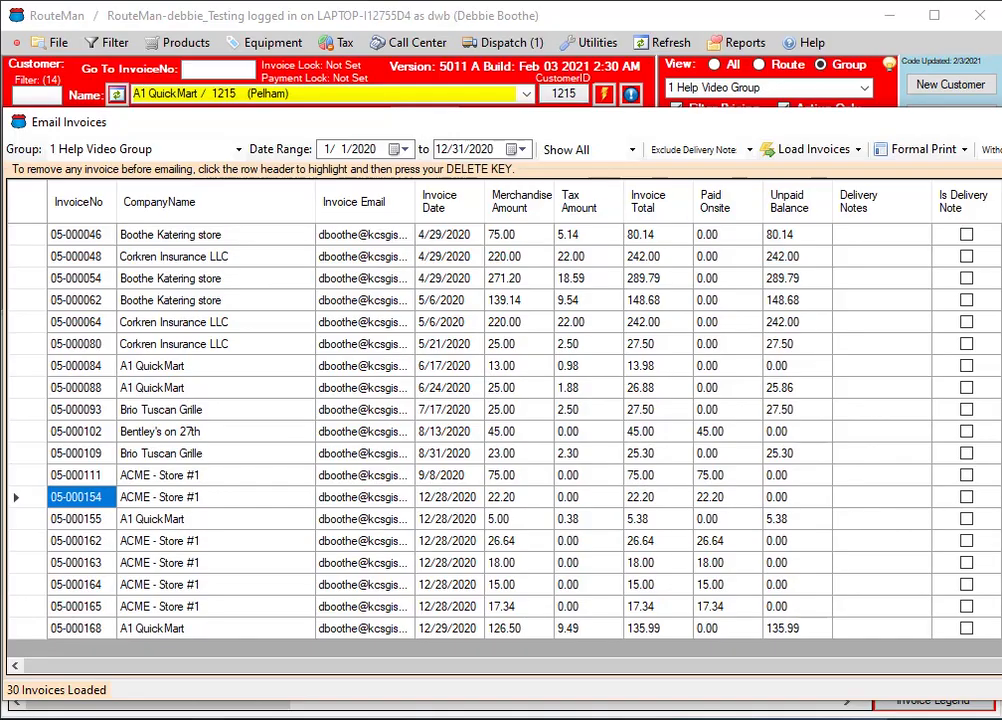
# Move the Email Invoices window to reach the invoice actions, and view the invoices that have email addresses
pyautogui.moveTo(872, 127); pyautogui.dragTo(504, 131)
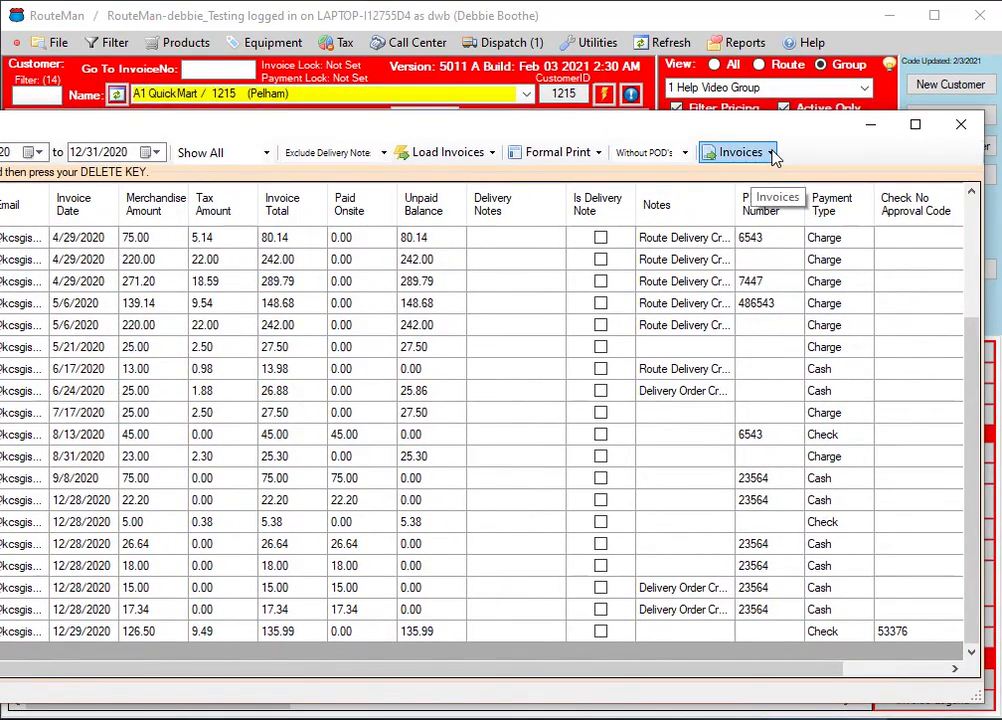
pyautogui.click(772, 153)
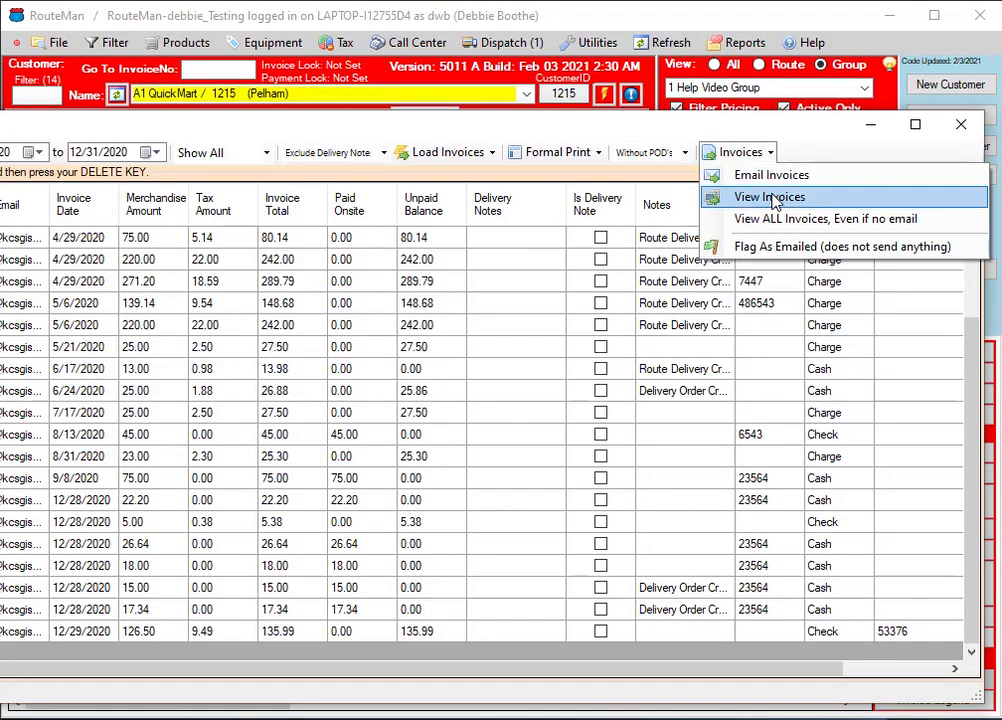
pyautogui.click(605, 163)
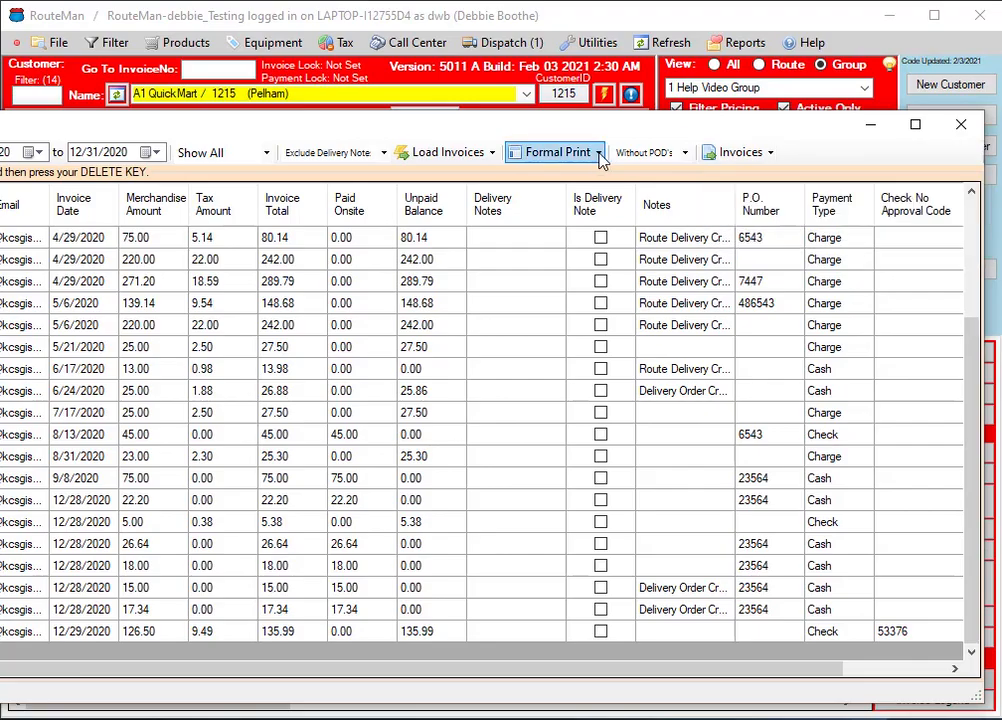
pyautogui.click(769, 152)
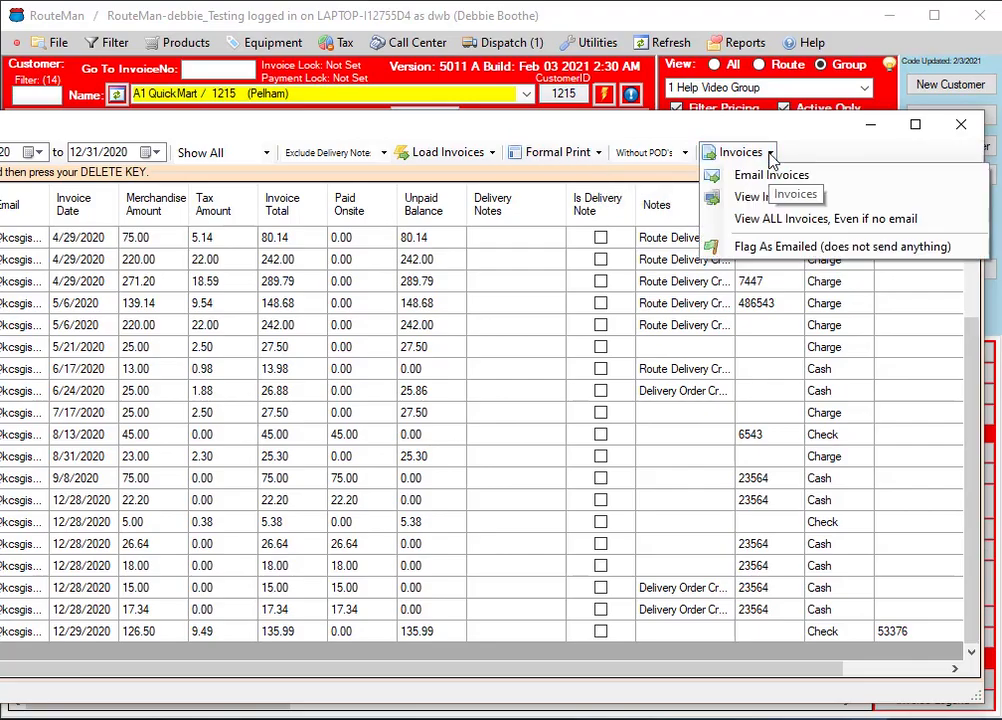
pyautogui.click(768, 198)
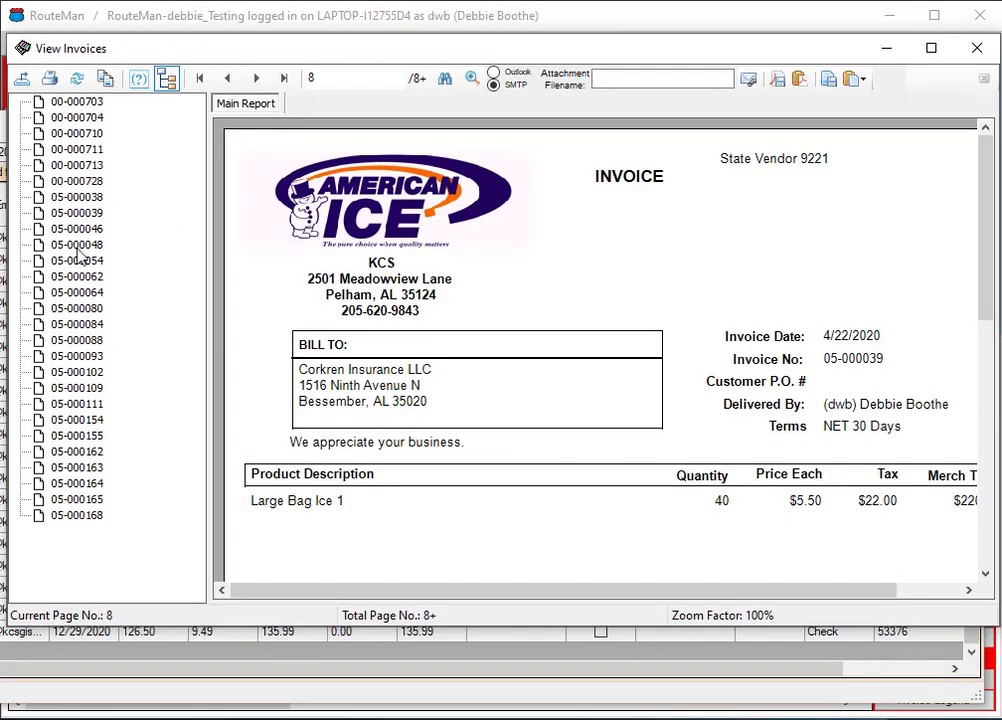
# Look through the second to fourth invoices in the viewer, page forward to page 8, and close the viewer
pyautogui.click(62, 119)
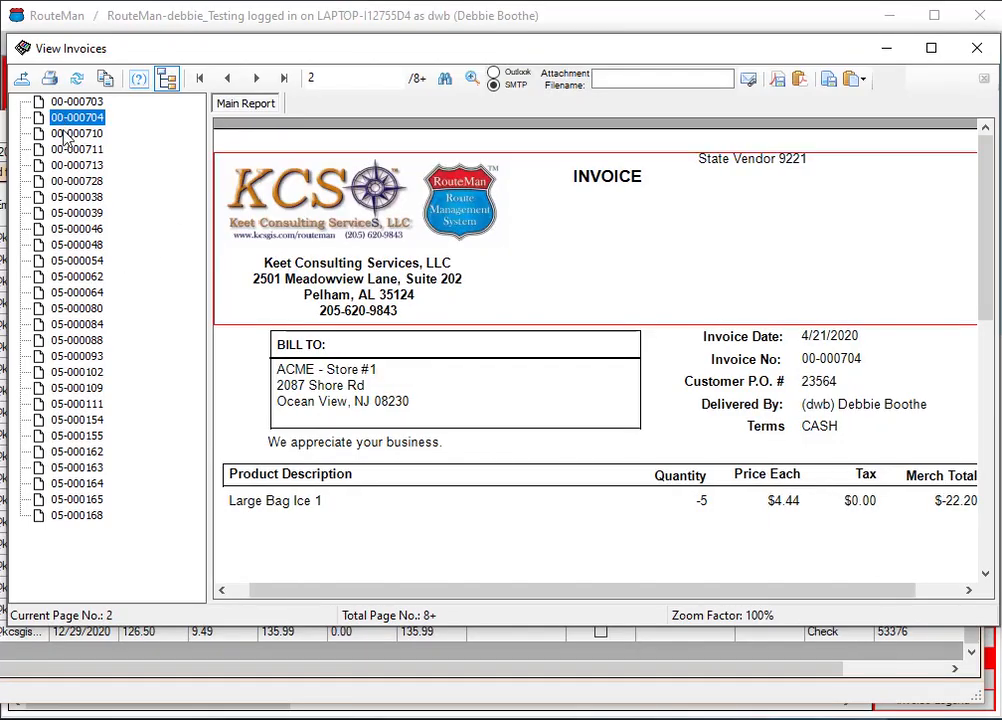
pyautogui.click(66, 135)
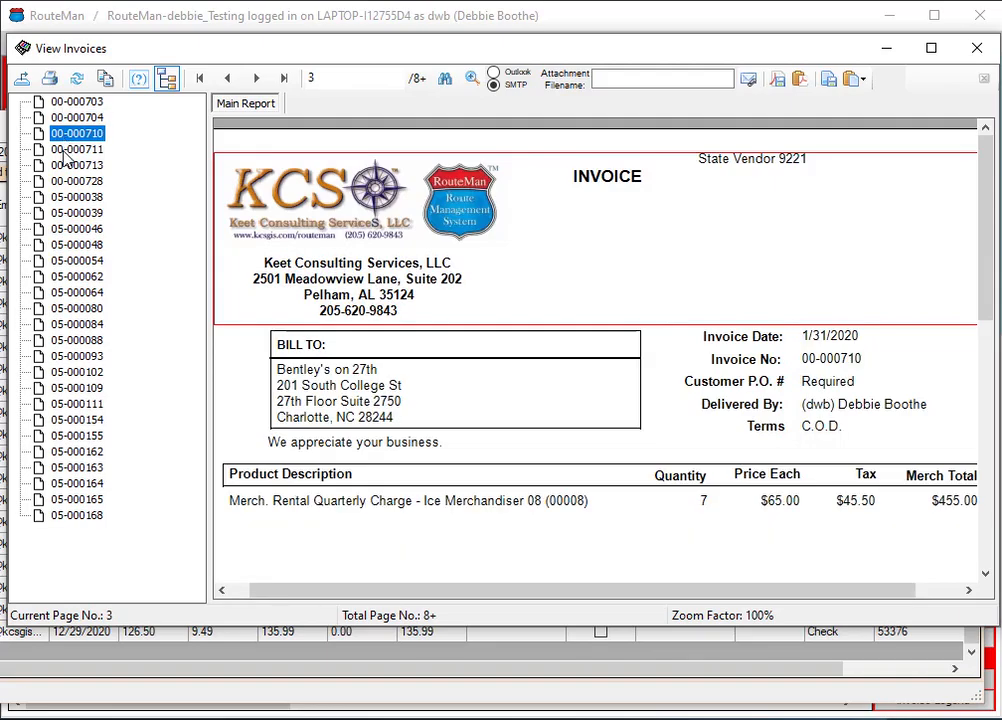
pyautogui.click(62, 149)
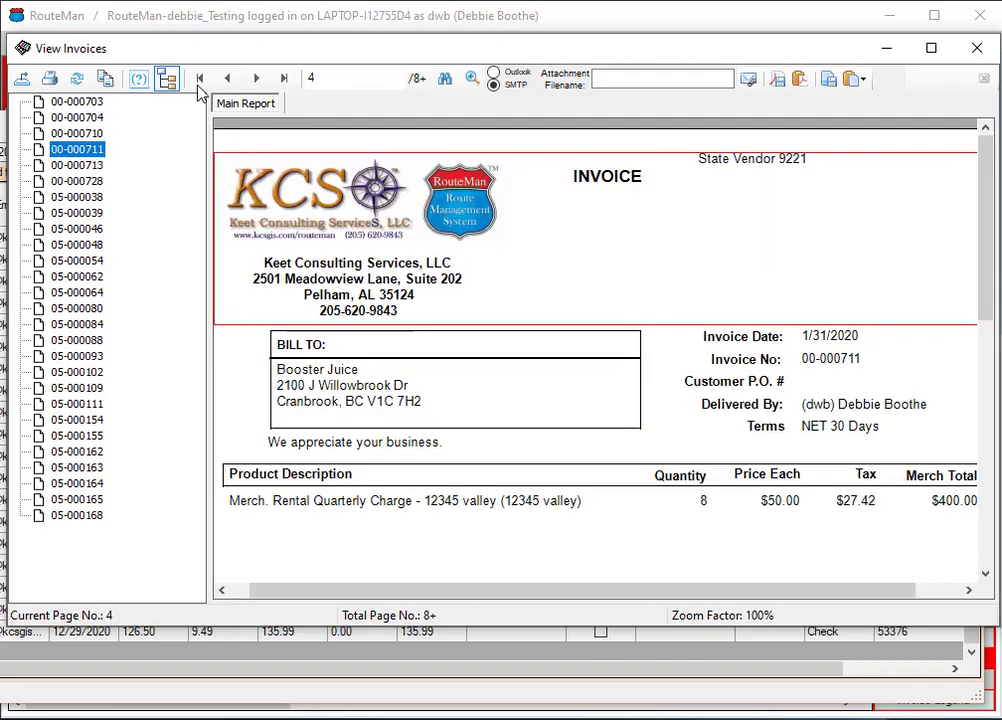
pyautogui.click(257, 80)
pyautogui.click(257, 80)
pyautogui.click(257, 80)
pyautogui.click(257, 80)
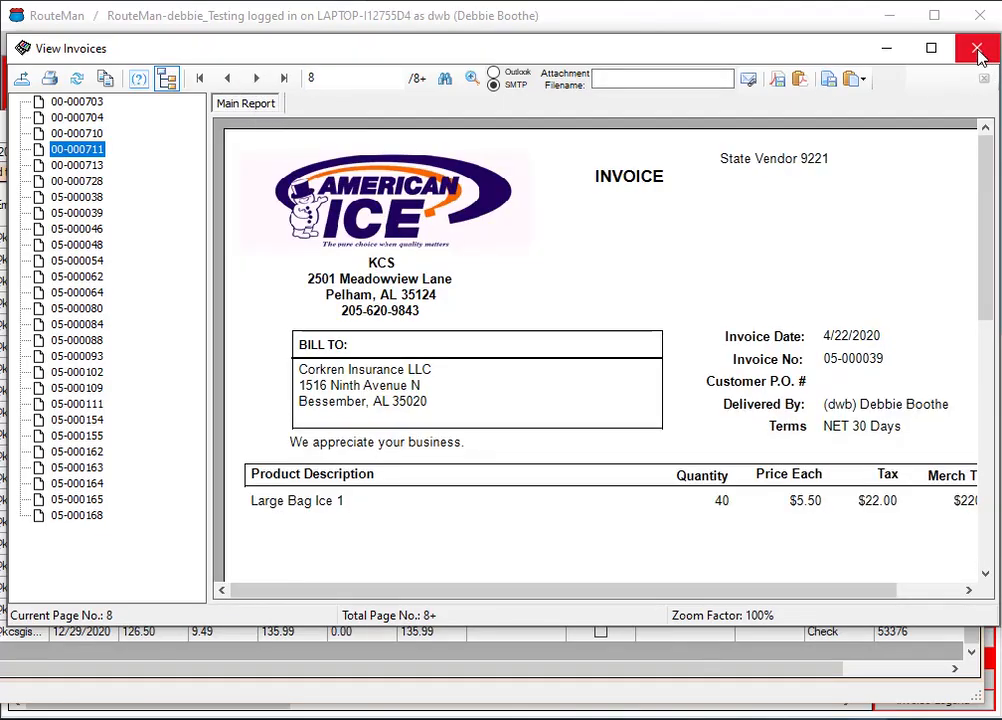
pyautogui.click(978, 50)
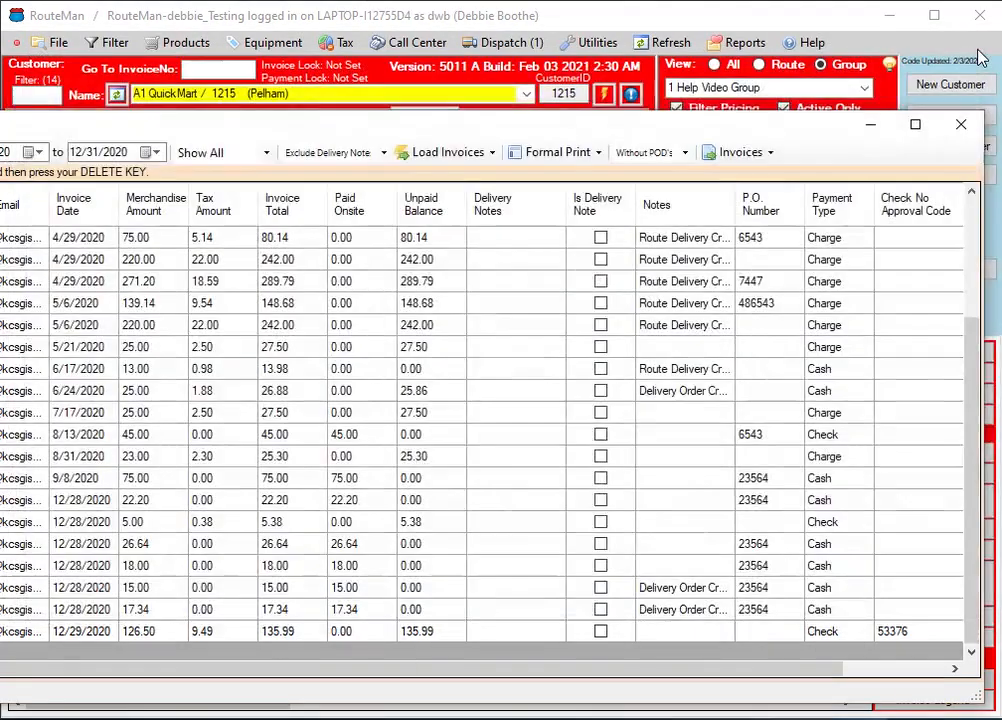
# Choose Formal w/ Pmt. as the format for the invoices
pyautogui.click(772, 157)
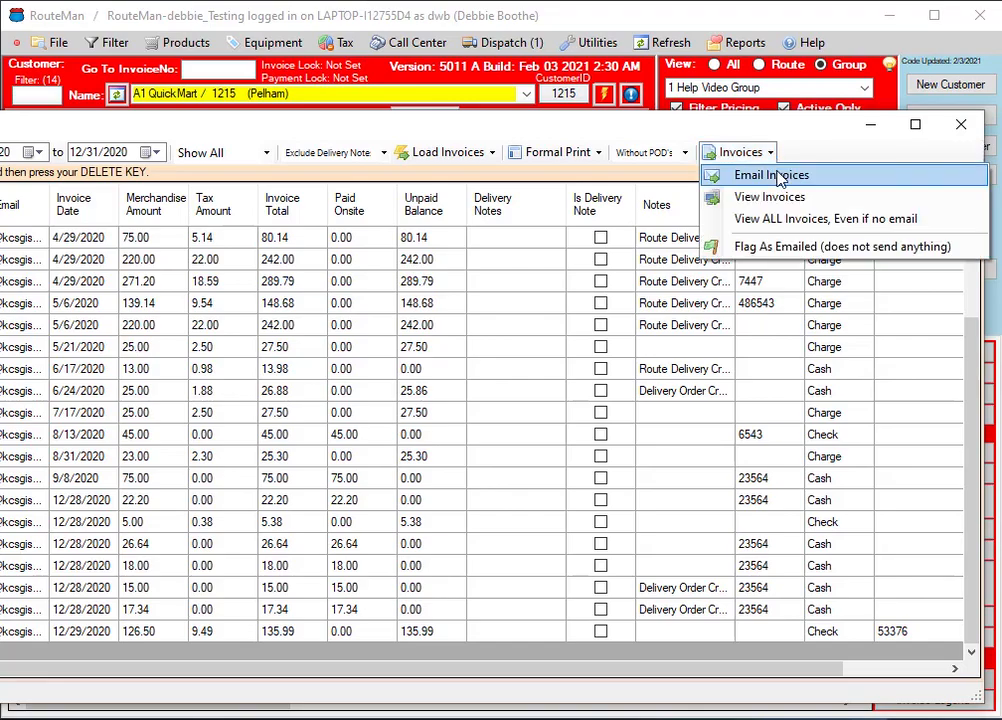
pyautogui.click(575, 170)
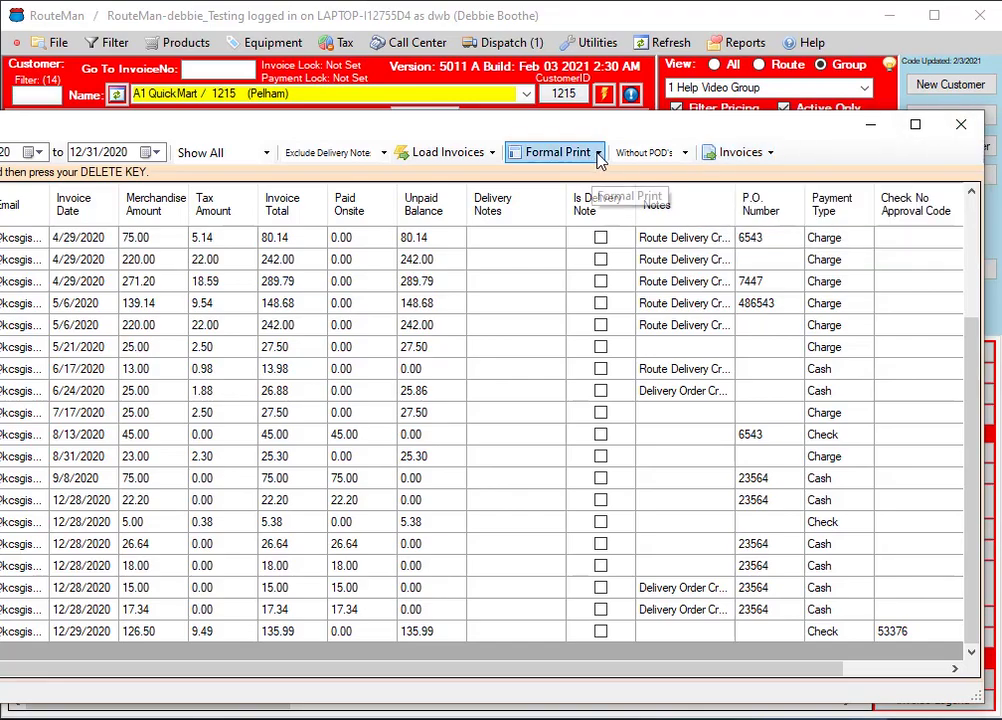
pyautogui.click(598, 155)
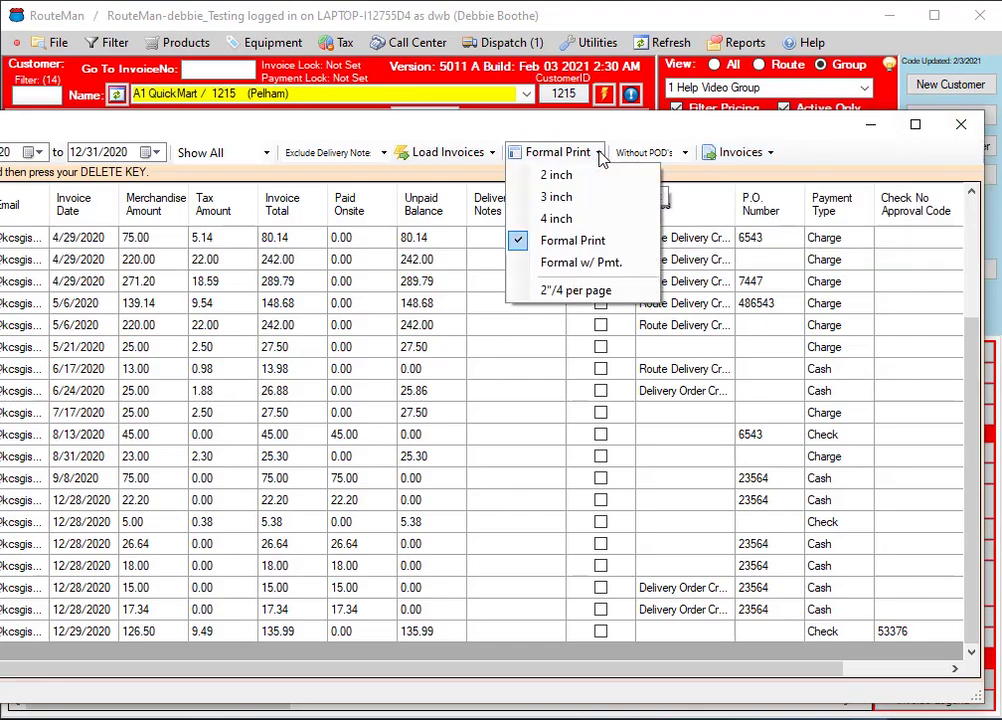
pyautogui.click(598, 264)
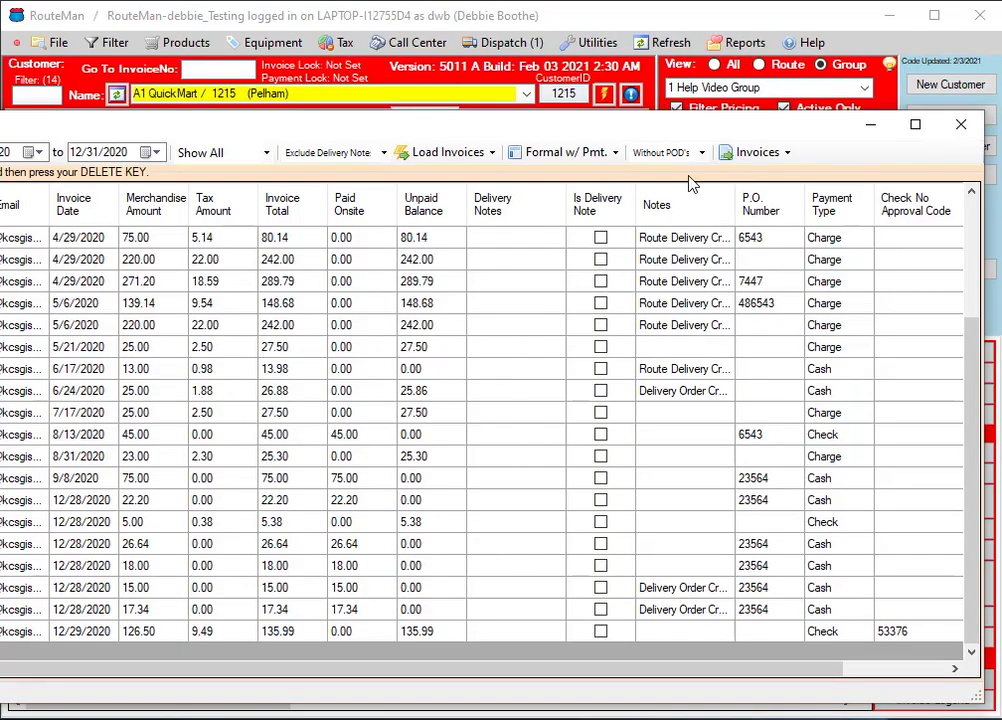
# View the invoices in the formal format with payment and switch the viewer's side pane to the parameter panel
pyautogui.click(787, 158)
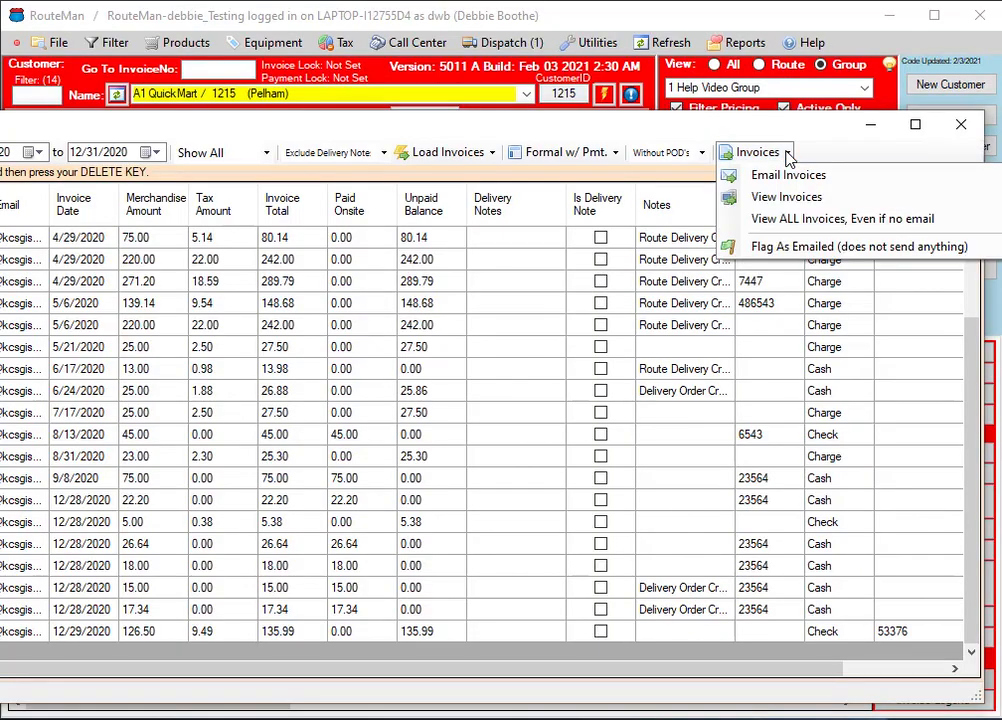
pyautogui.click(789, 198)
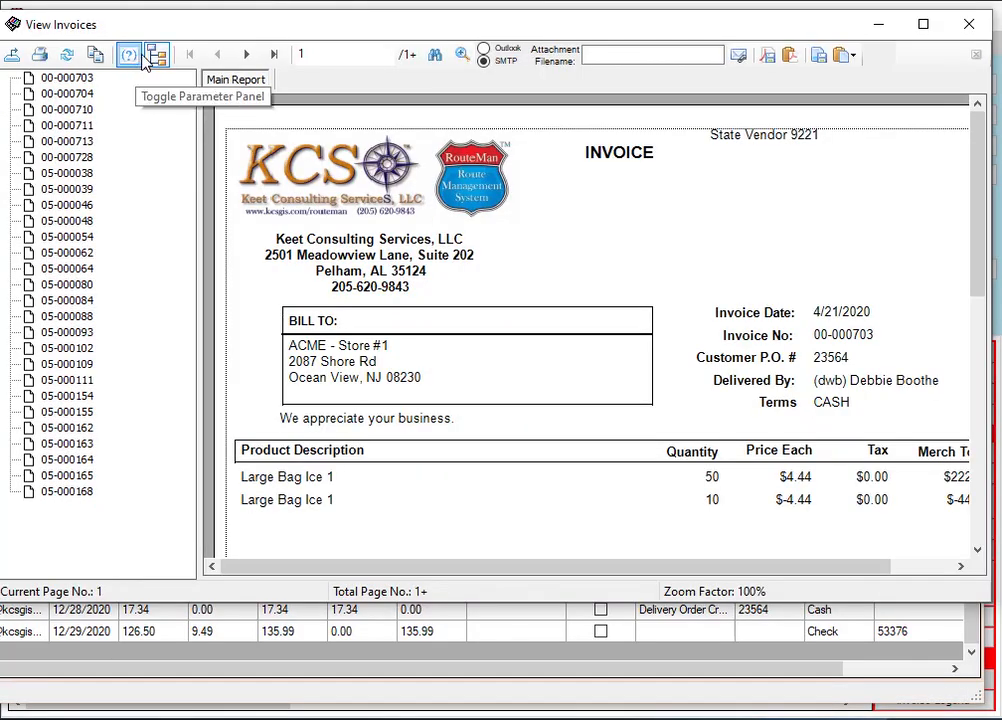
pyautogui.click(141, 57)
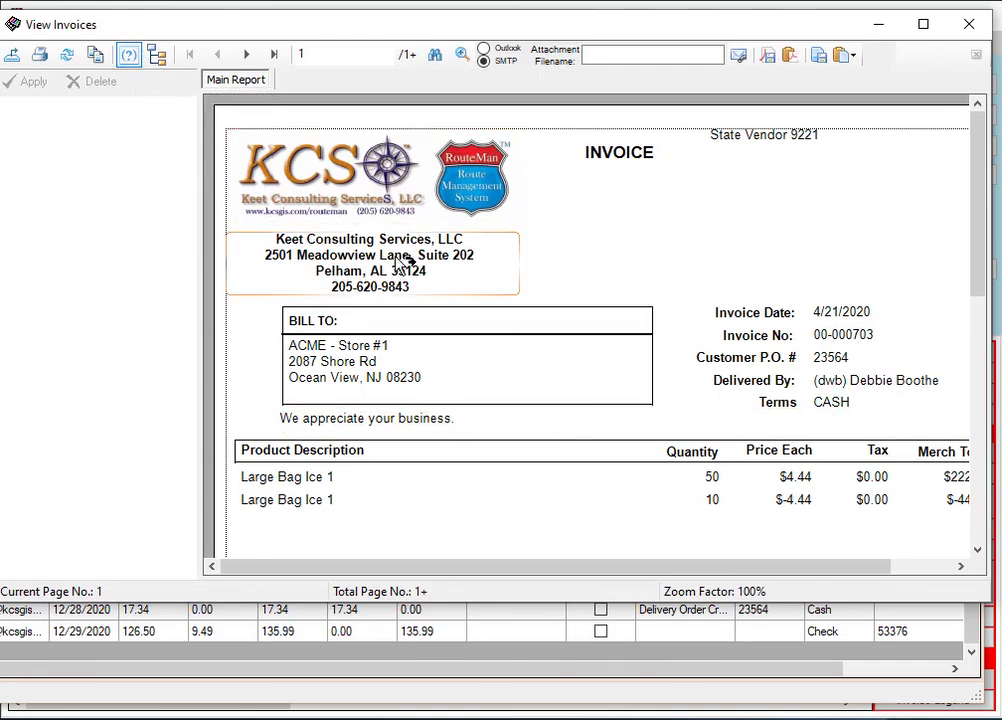
pyautogui.scroll(-2, 600, 261)
pyautogui.scroll(2, 600, 261)
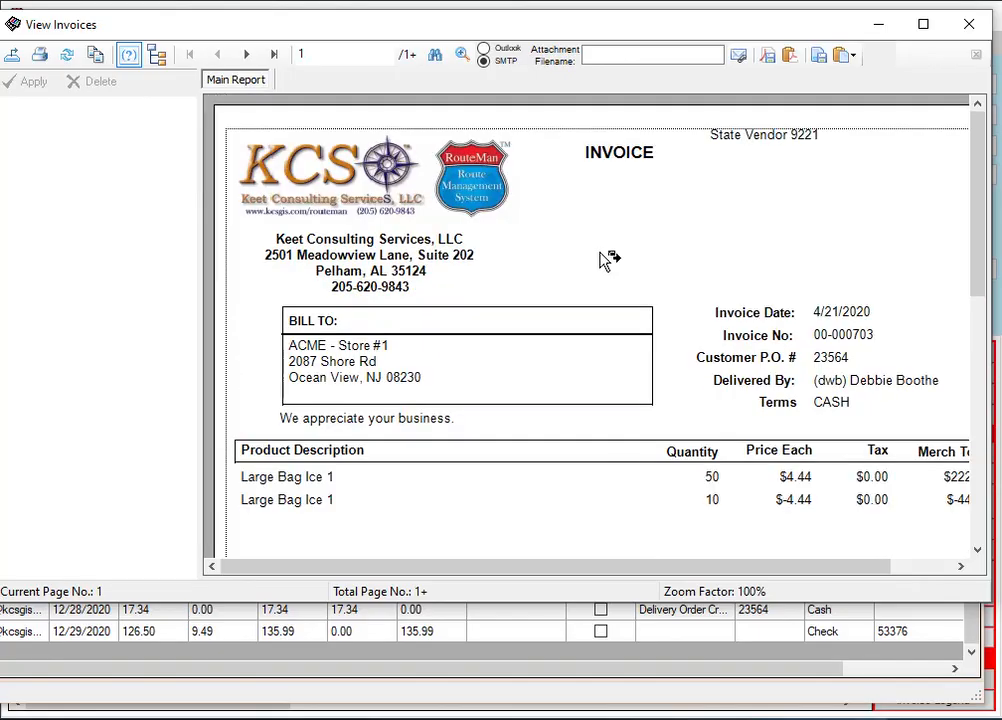
# Go to the second invoice, examine its payment history at the page end, and close the viewer
pyautogui.click(247, 56)
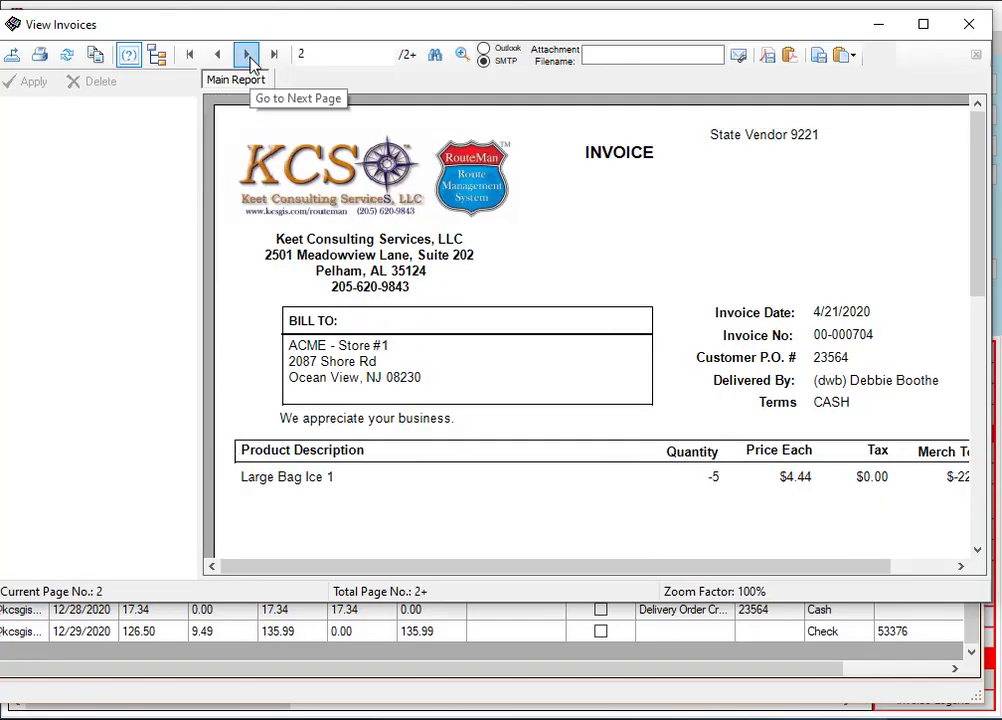
pyautogui.scroll(-2, 614, 215)
pyautogui.scroll(-8, 614, 215)
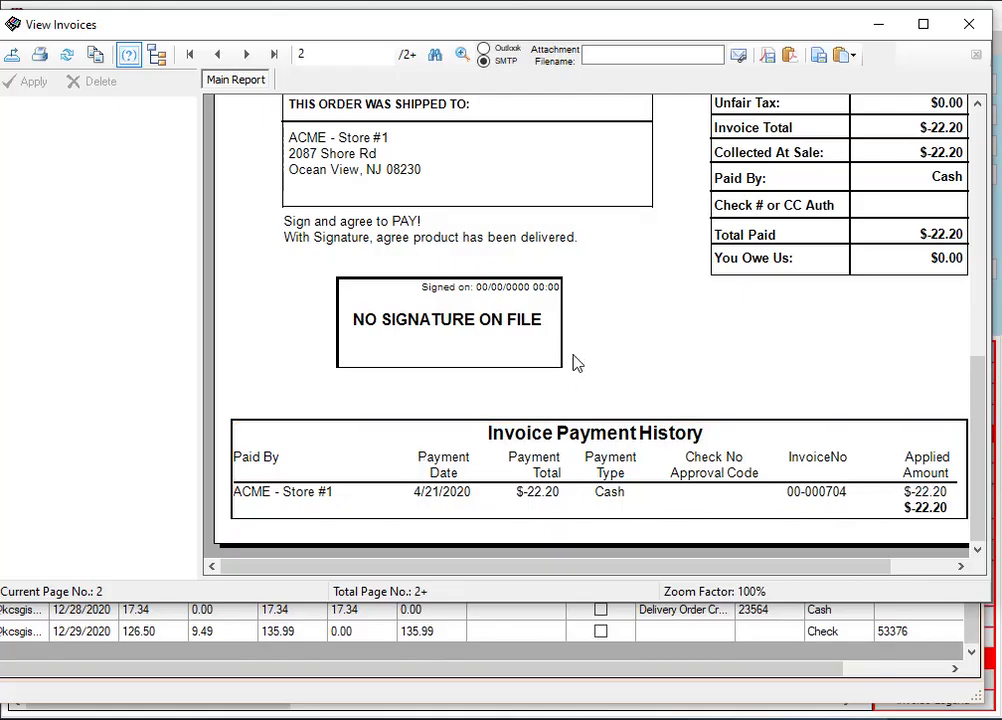
pyautogui.moveTo(976, 395); pyautogui.dragTo(964, 139)
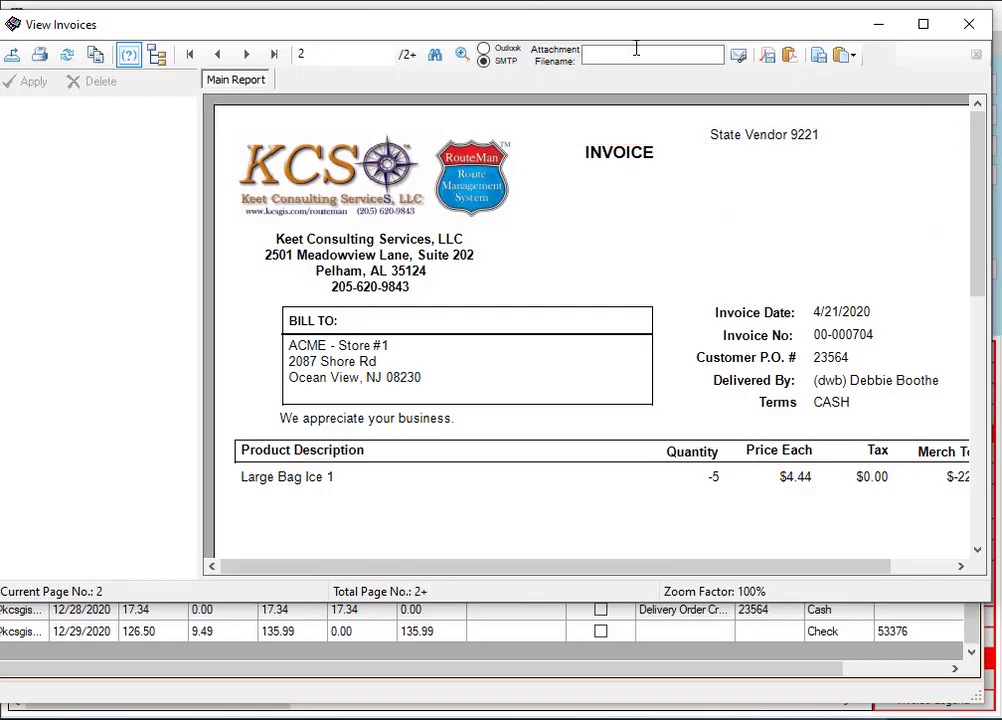
pyautogui.click(968, 27)
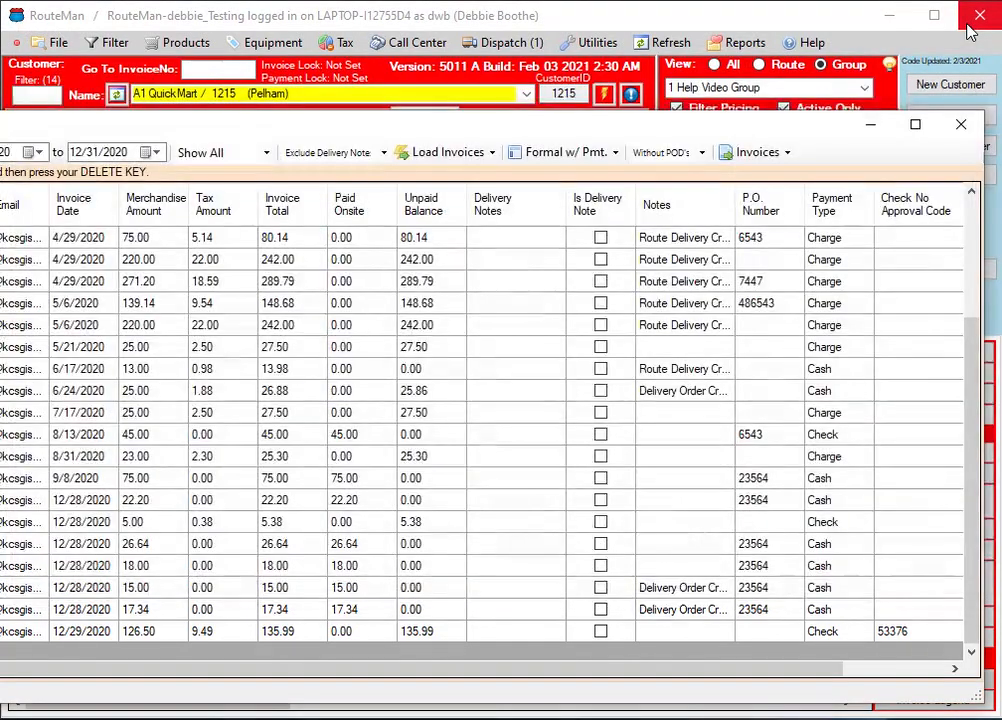
pyautogui.click(787, 154)
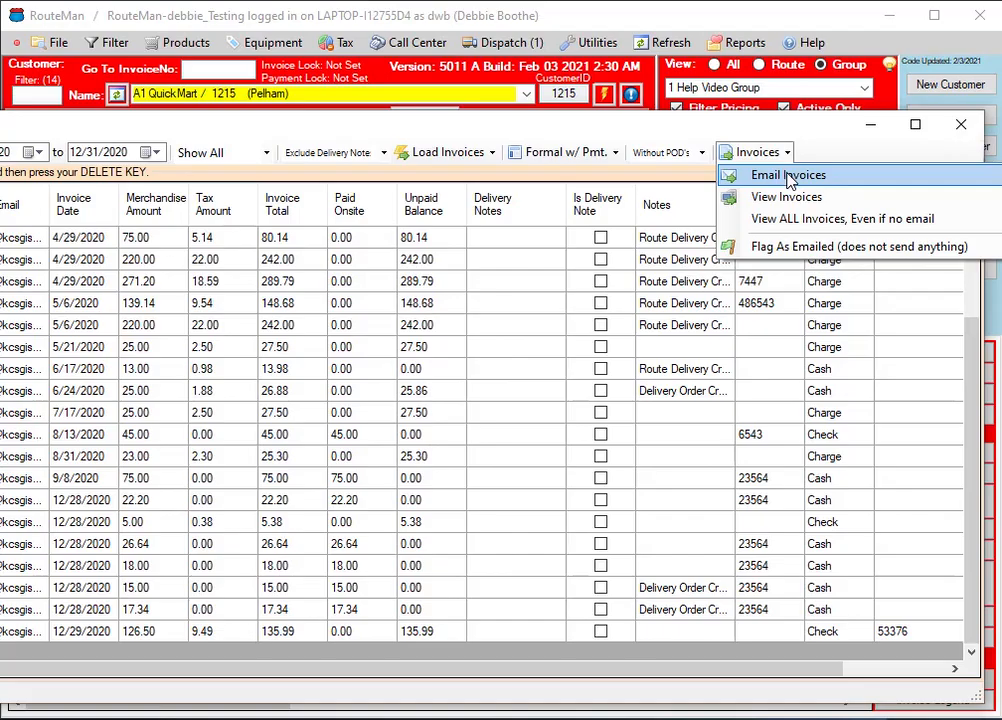
pyautogui.click(704, 153)
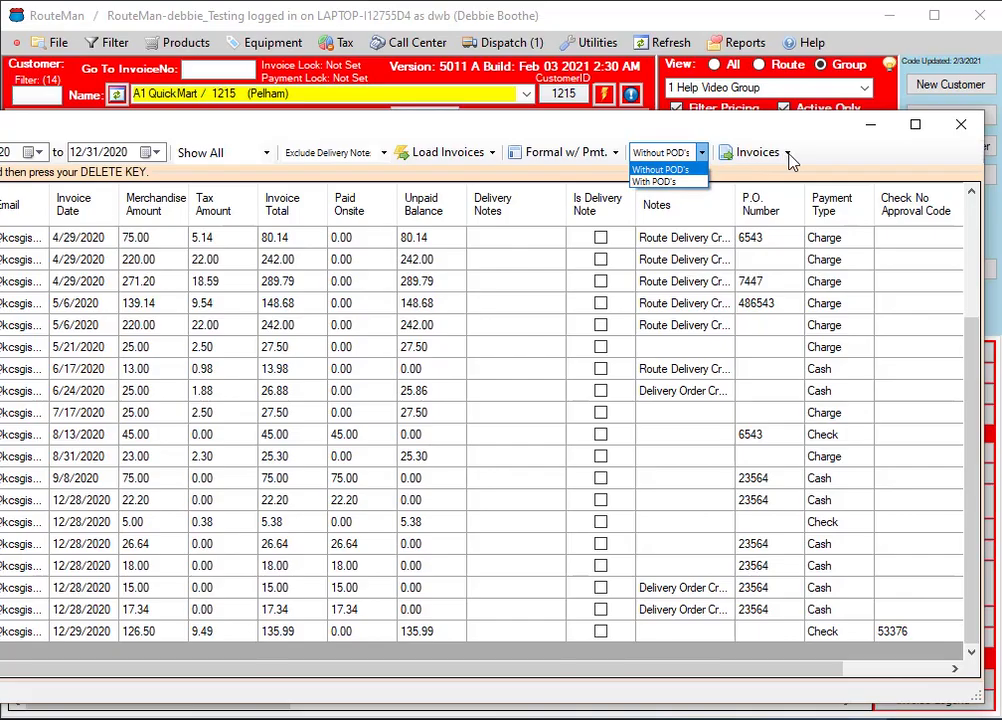
pyautogui.click(620, 158)
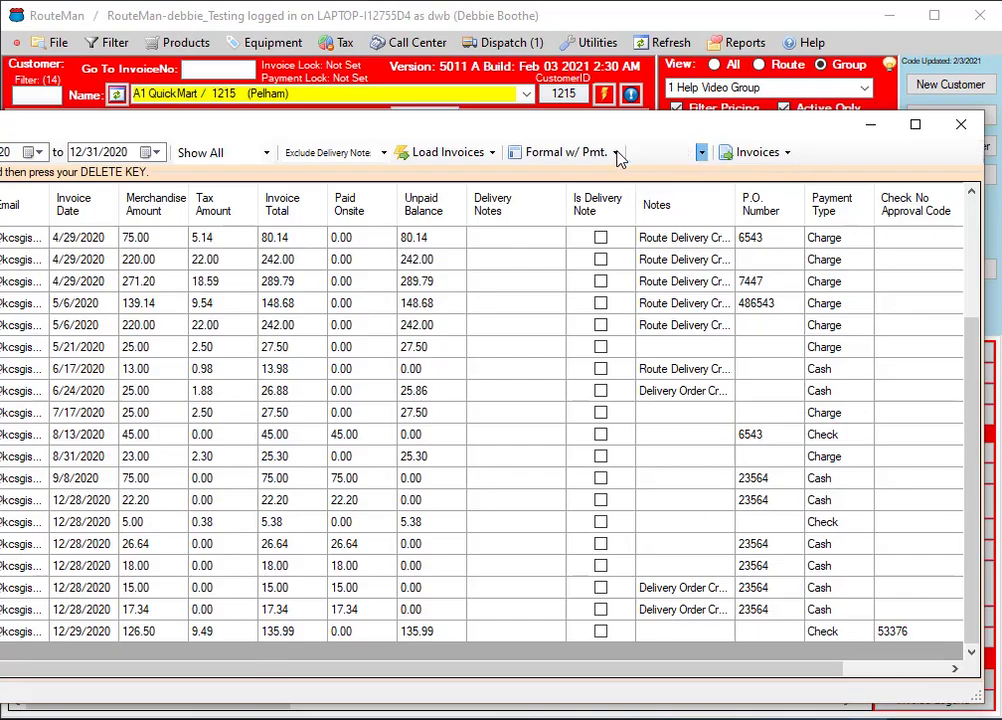
# Set the invoice format to 2"/4 per page and view the invoices in that layout
pyautogui.click(619, 158)
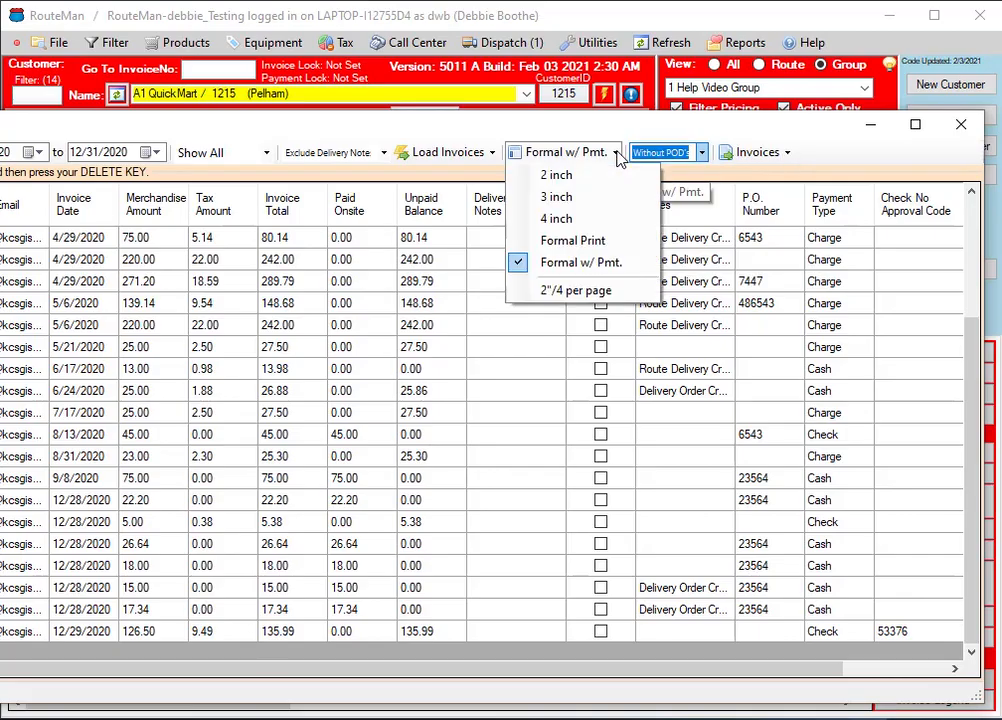
pyautogui.click(598, 300)
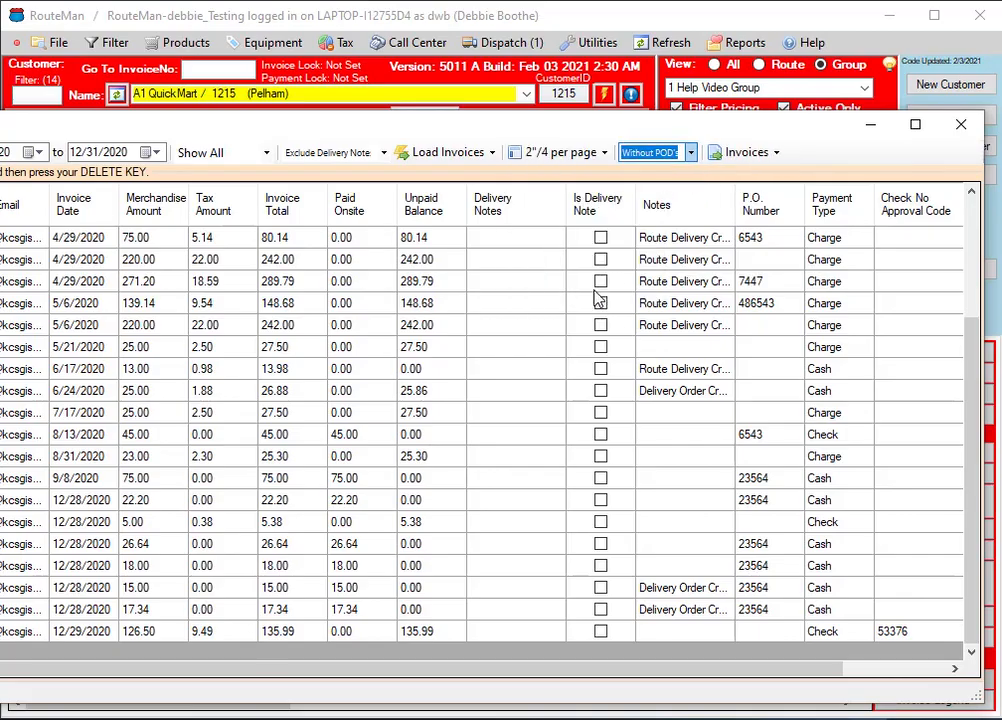
pyautogui.click(777, 153)
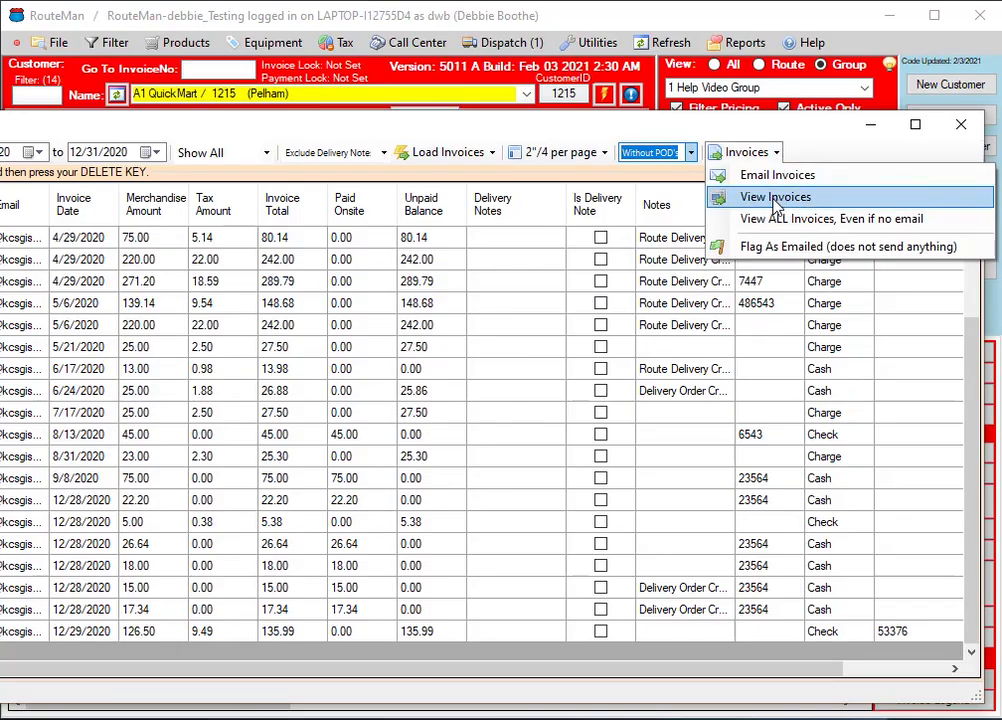
pyautogui.click(777, 199)
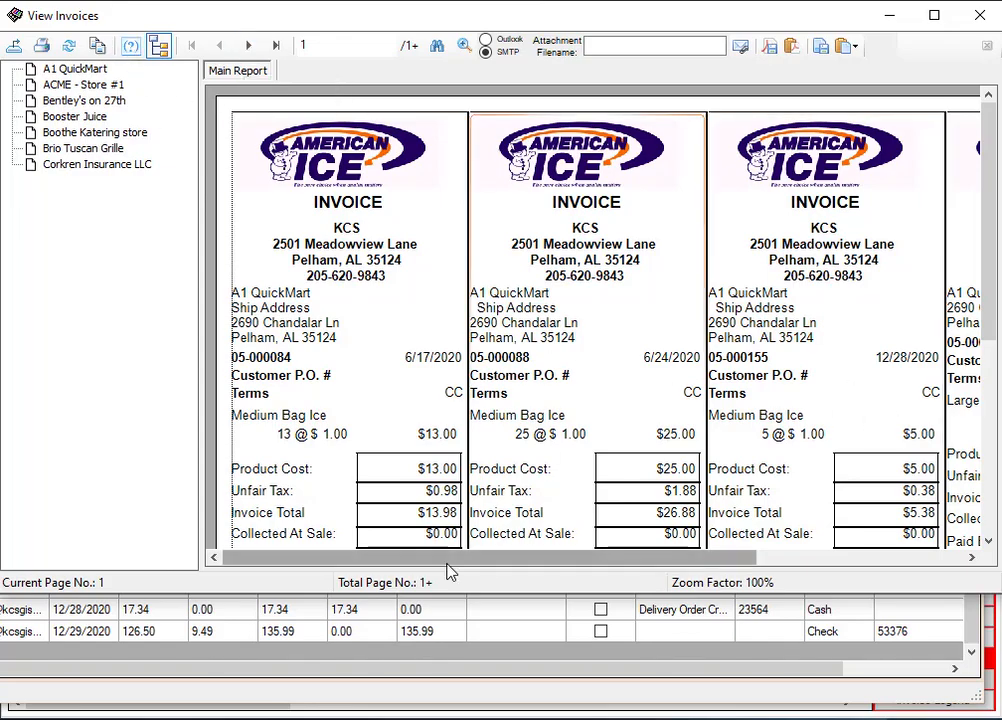
# Examine the four-per-page invoices from page 1 to page 4, and close the viewer
pyautogui.moveTo(448, 565); pyautogui.dragTo(474, 590)
pyautogui.click(248, 47)
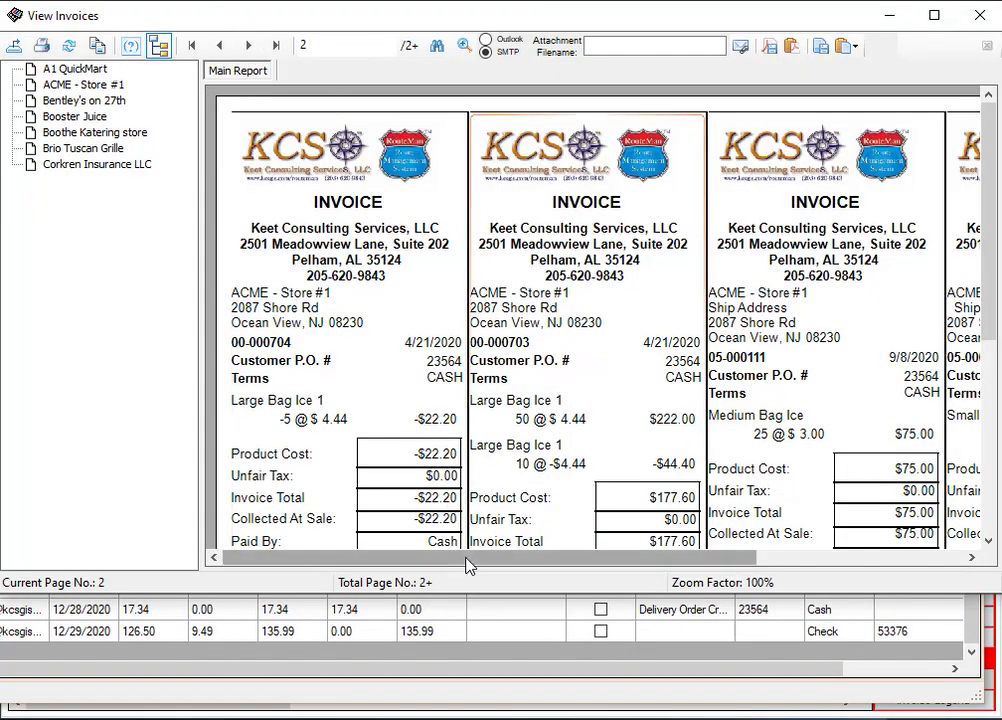
pyautogui.moveTo(465, 563); pyautogui.dragTo(518, 576)
pyautogui.click(248, 46)
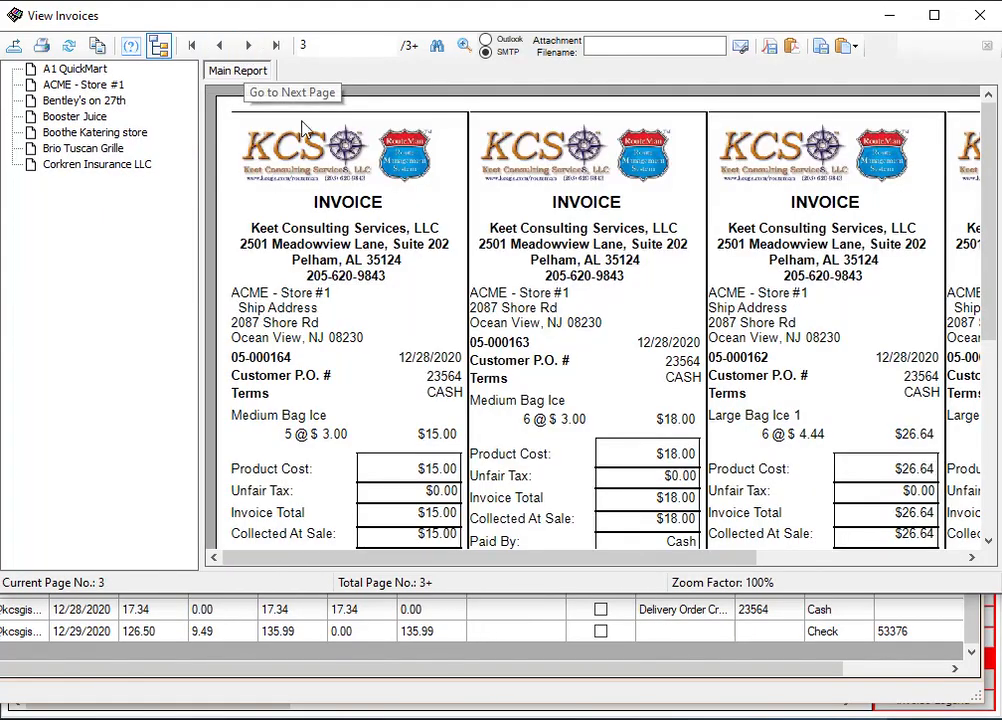
pyautogui.moveTo(476, 568); pyautogui.dragTo(565, 569)
pyautogui.click(252, 46)
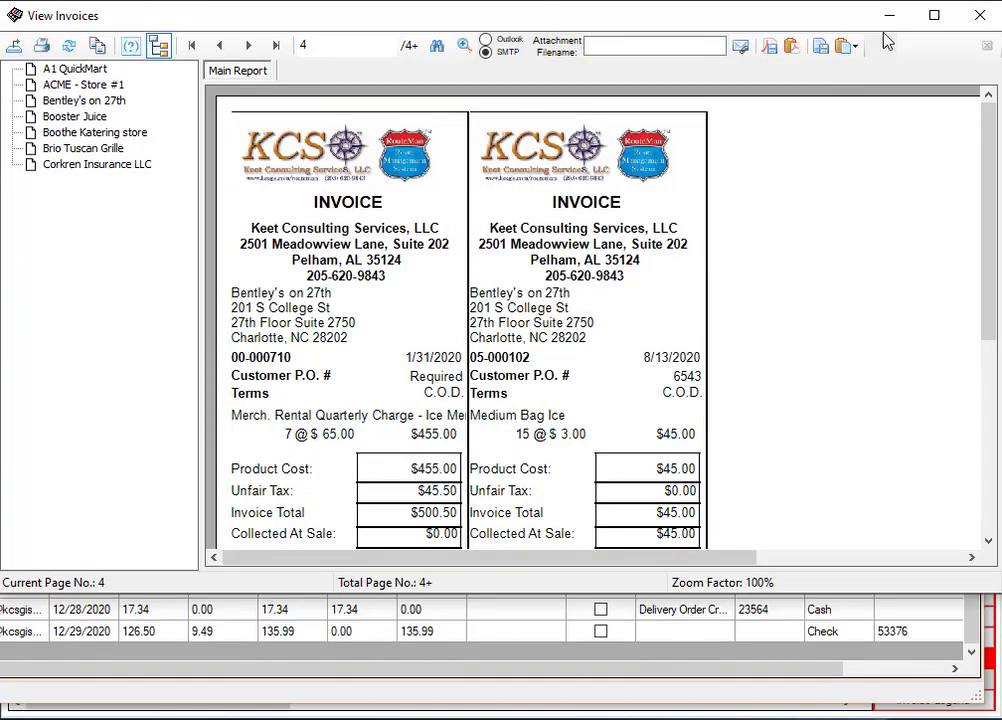
pyautogui.click(980, 17)
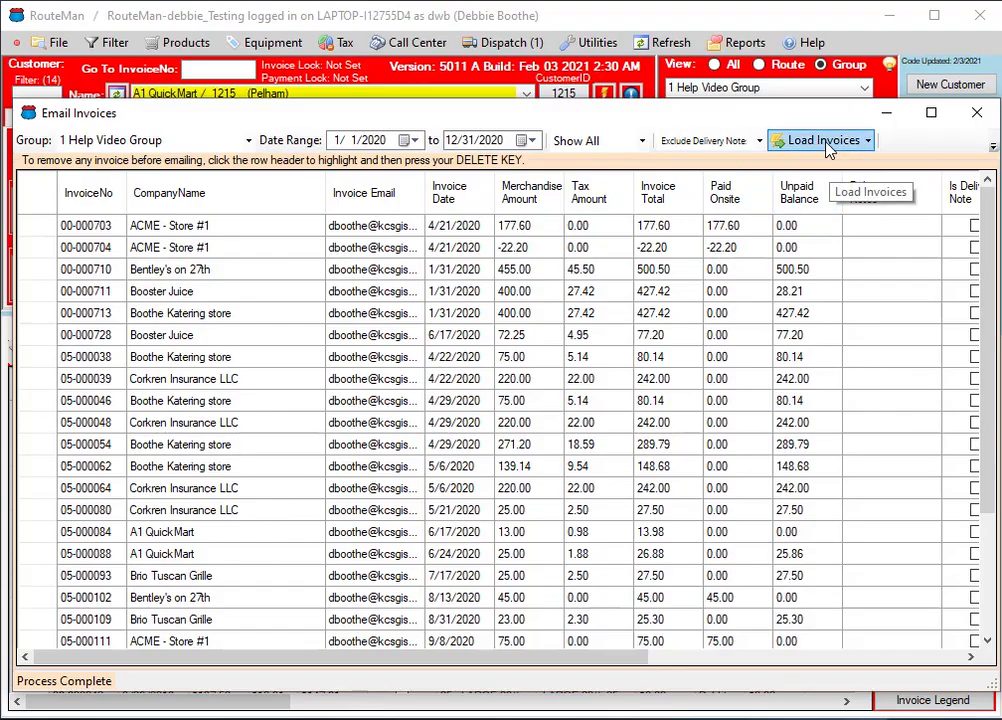
pyautogui.click(869, 141)
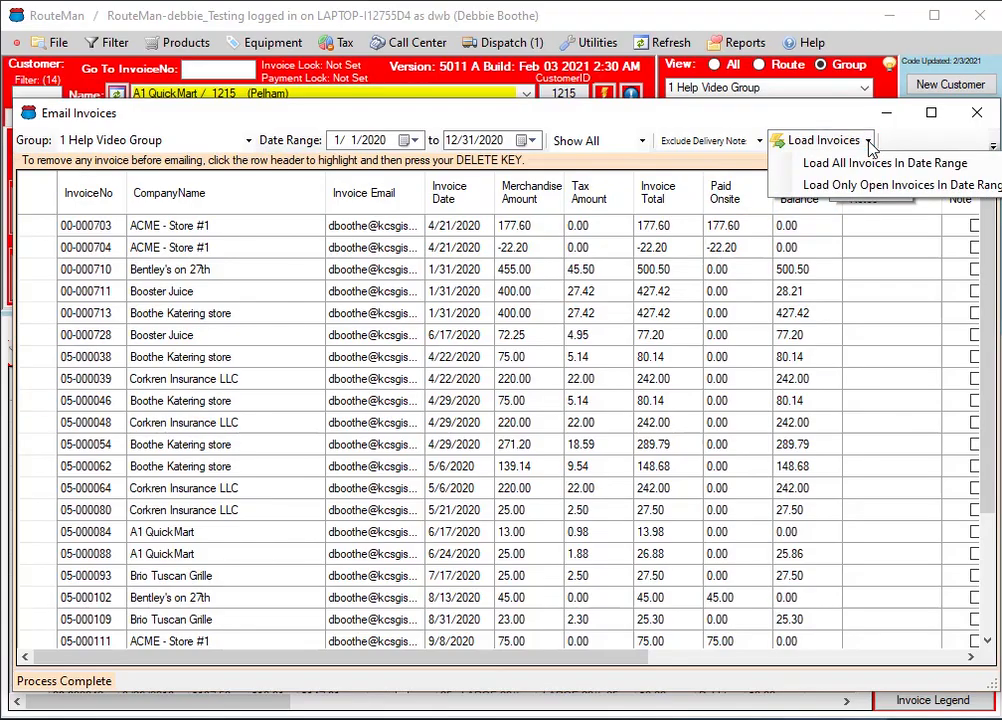
pyautogui.moveTo(600, 120); pyautogui.dragTo(248, 123)
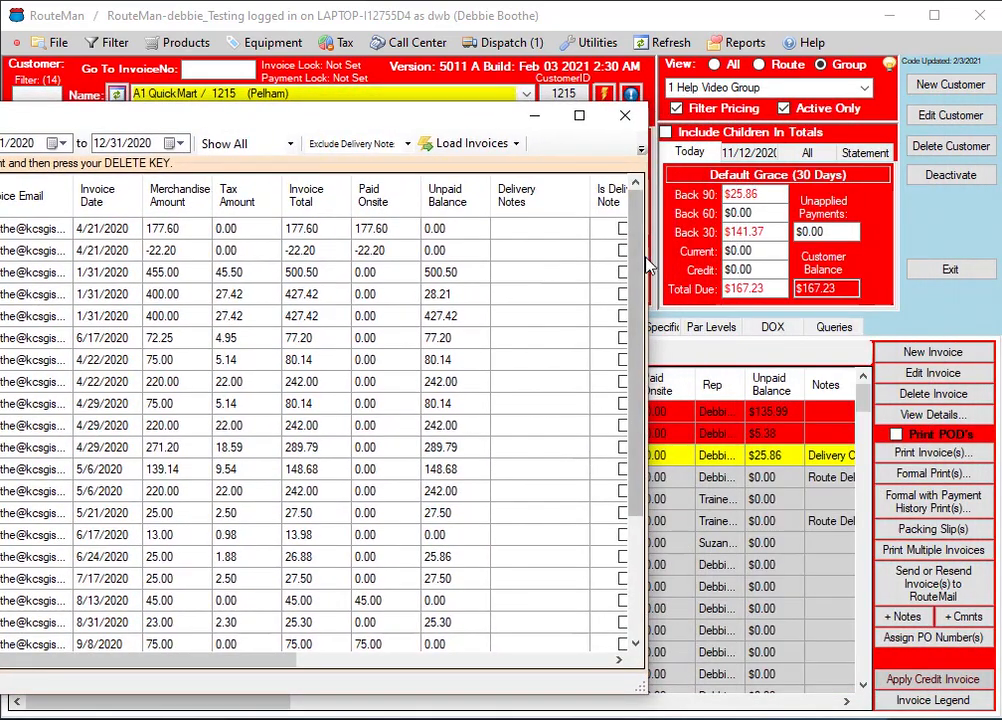
pyautogui.moveTo(647, 266); pyautogui.dragTo(960, 262)
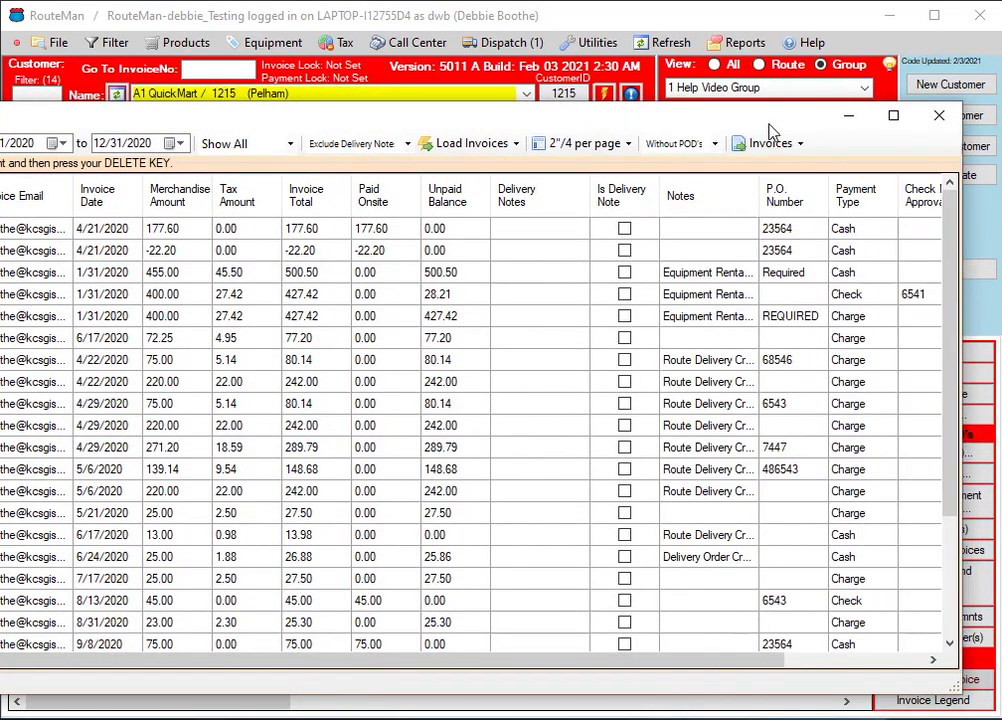
pyautogui.click(798, 143)
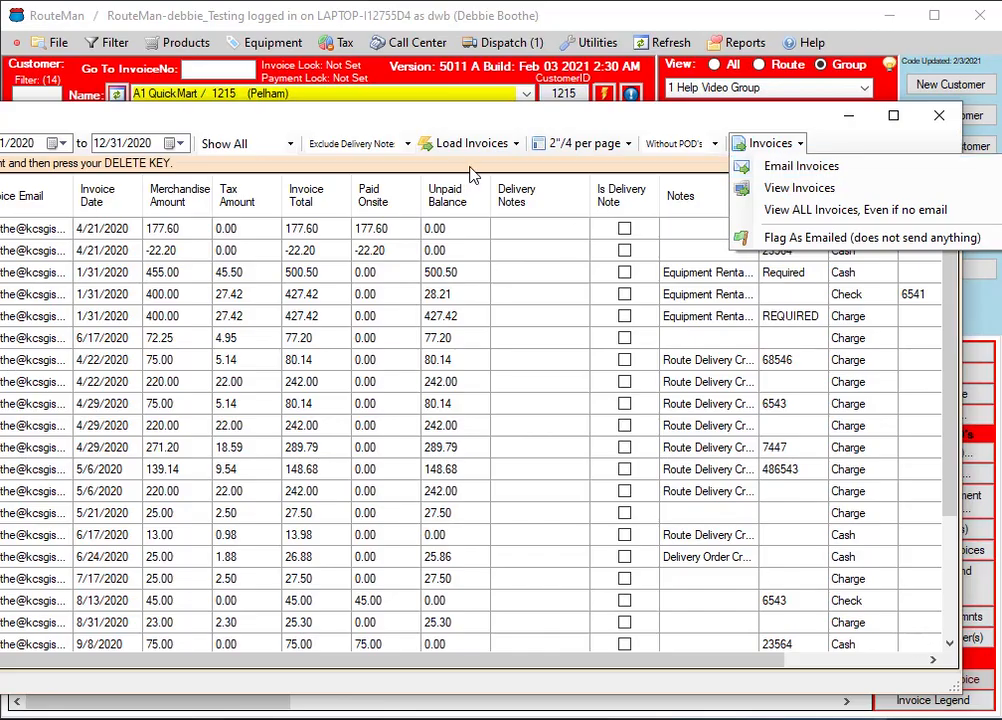
# Remove every invoice from the first Booster Juice row, dated 1/31/2020, through the last A1 QuickMart row, dated 12/29/2020, from the email list
pyautogui.moveTo(437, 127); pyautogui.dragTo(780, 115)
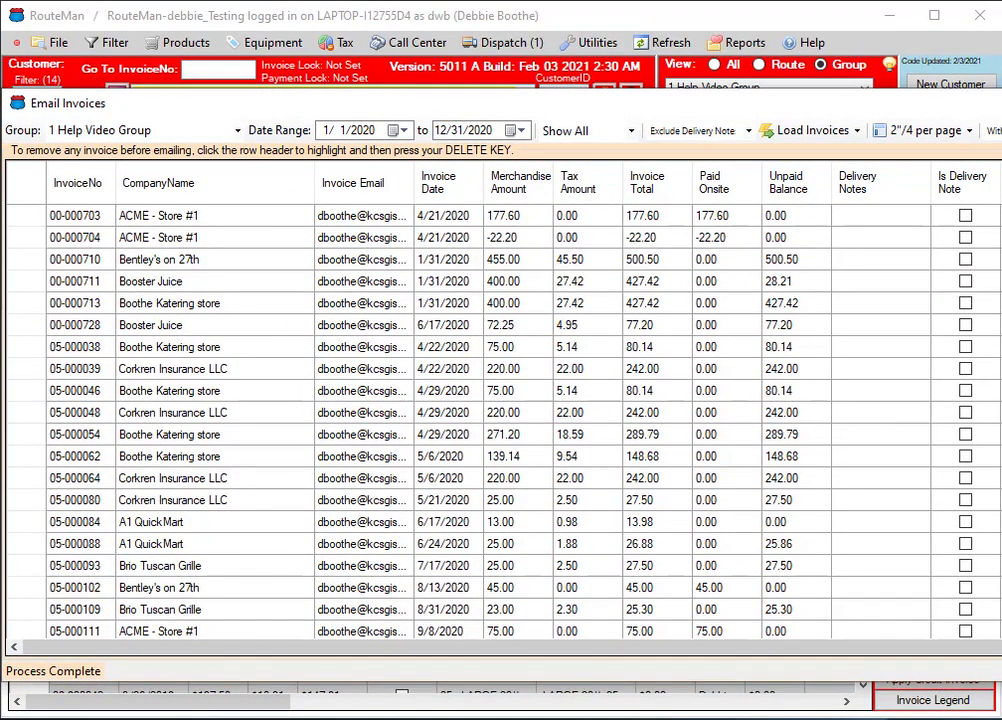
pyautogui.moveTo(1000, 385); pyautogui.dragTo(988, 385)
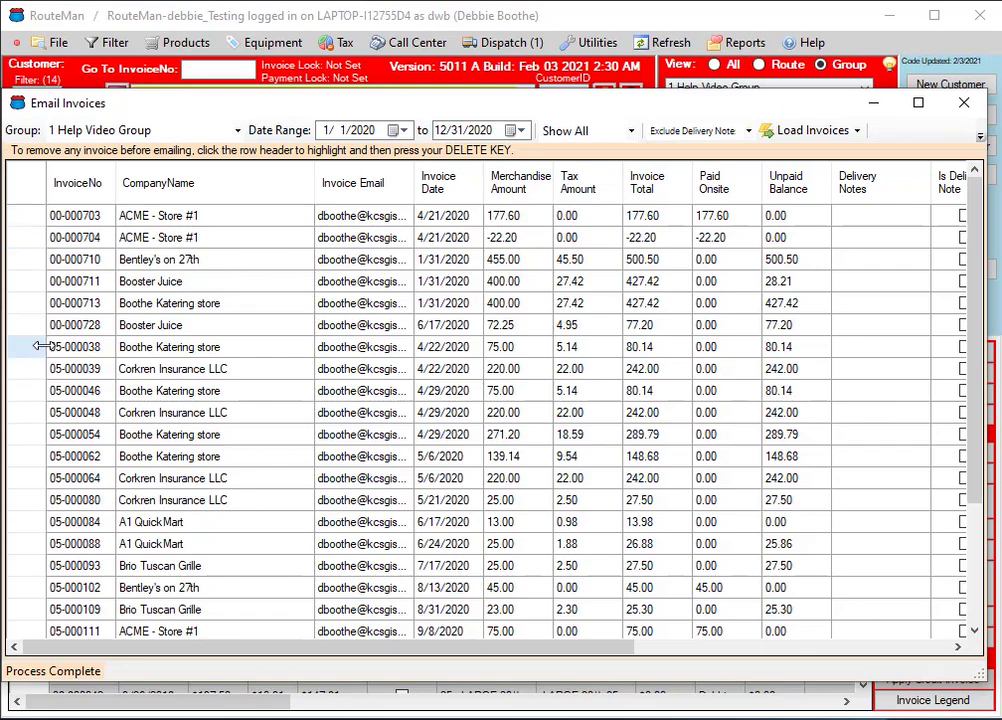
pyautogui.click(33, 286)
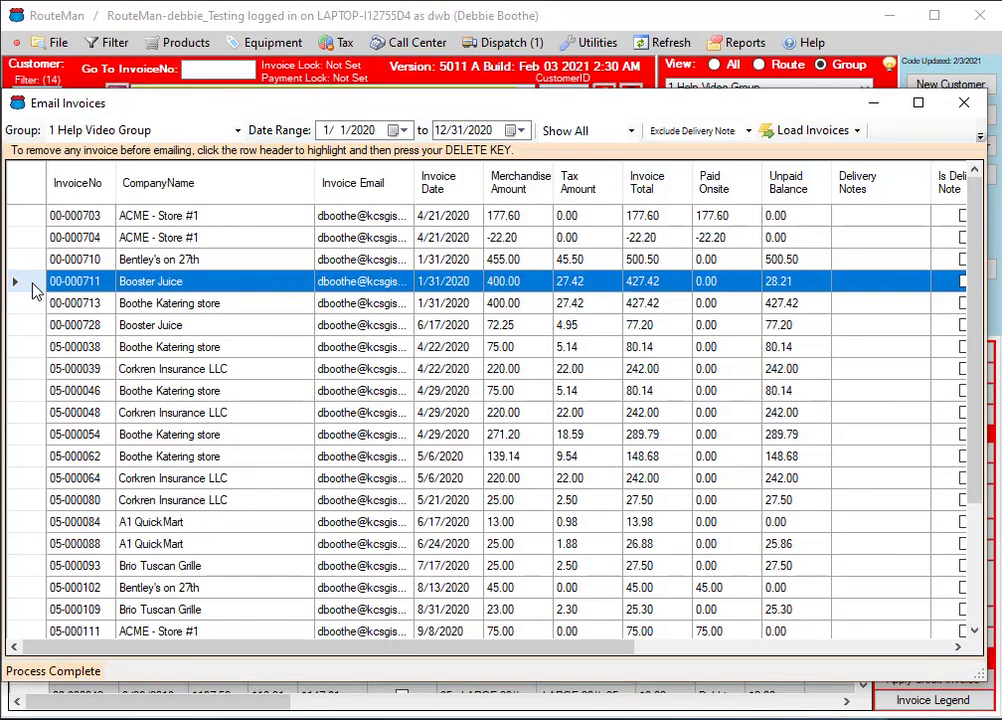
pyautogui.click(978, 573)
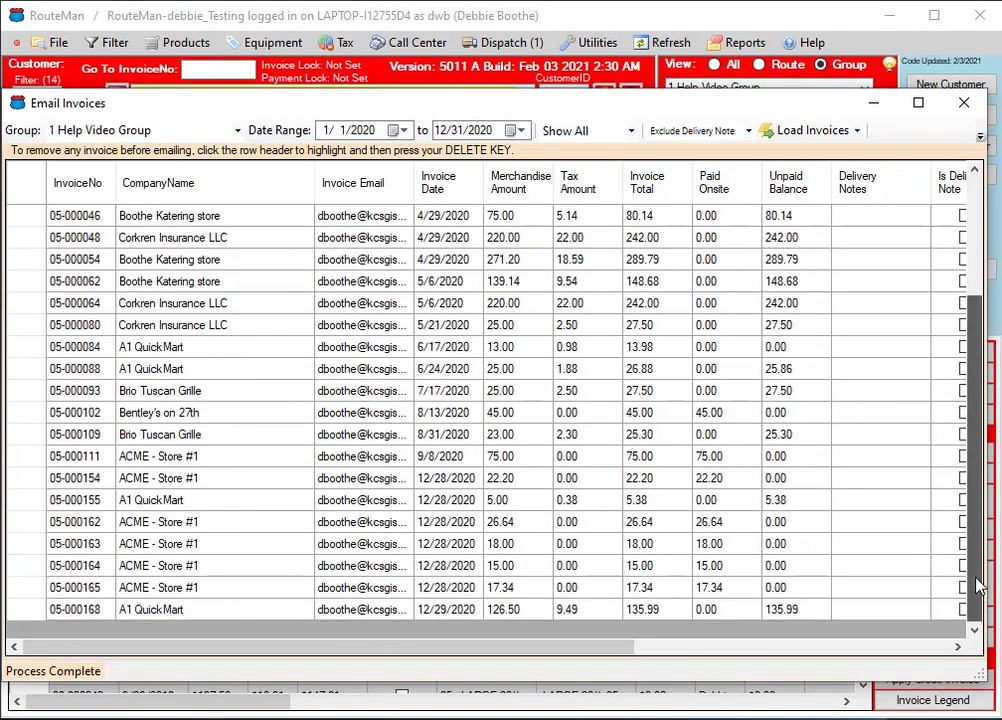
pyautogui.keyDown('shift'); pyautogui.click(36, 612); pyautogui.keyUp('shift')
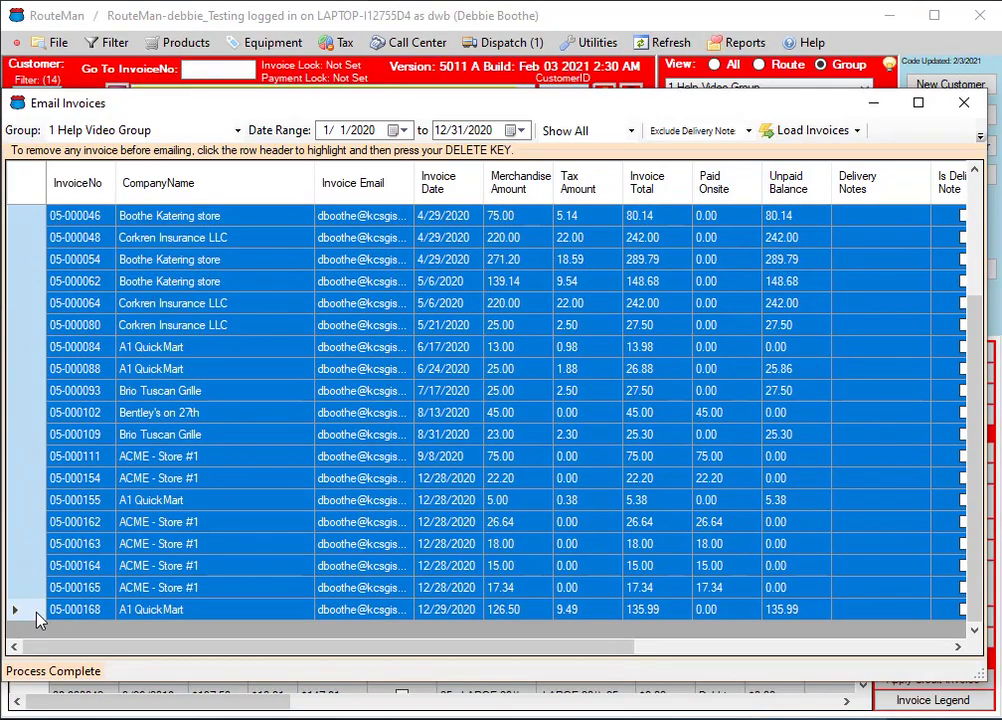
pyautogui.press('Delete')
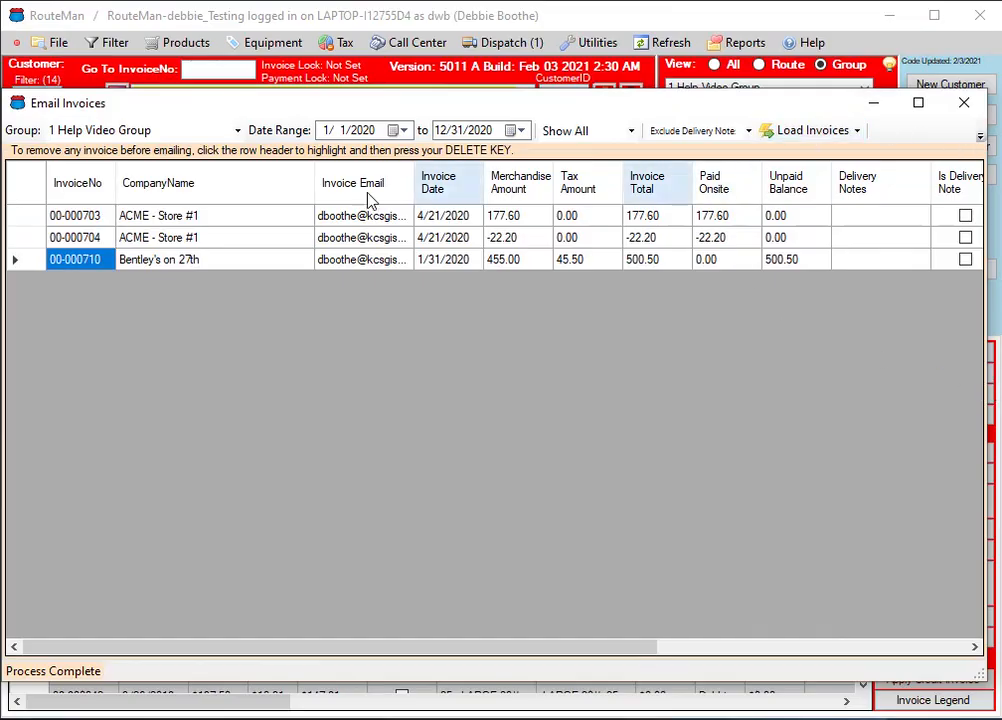
# Email the remaining invoices using the "test invoice emaill.txt" template, and close the Email Invoices window
pyautogui.moveTo(4, 354); pyautogui.dragTo(0, 354)
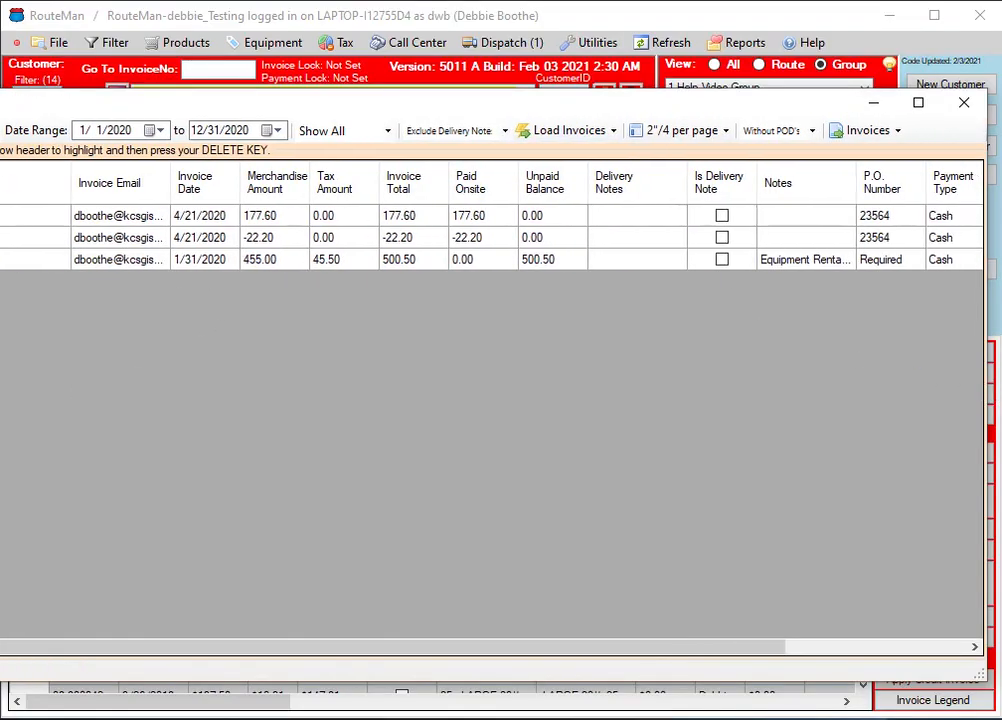
pyautogui.click(897, 133)
pyautogui.click(895, 155)
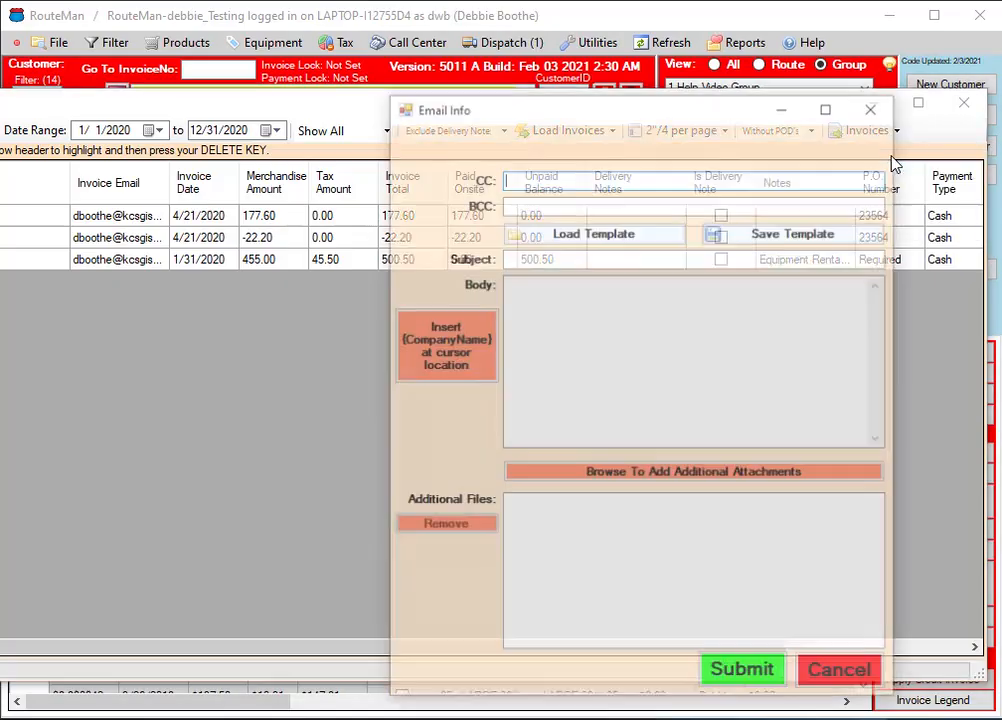
pyautogui.click(530, 176)
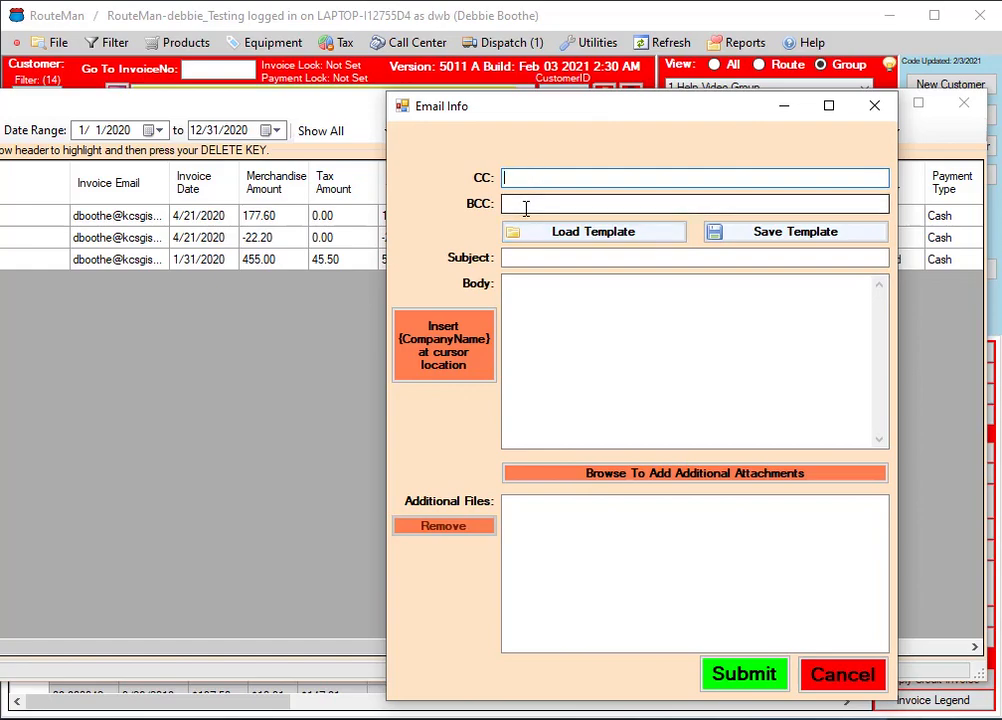
pyautogui.click(591, 240)
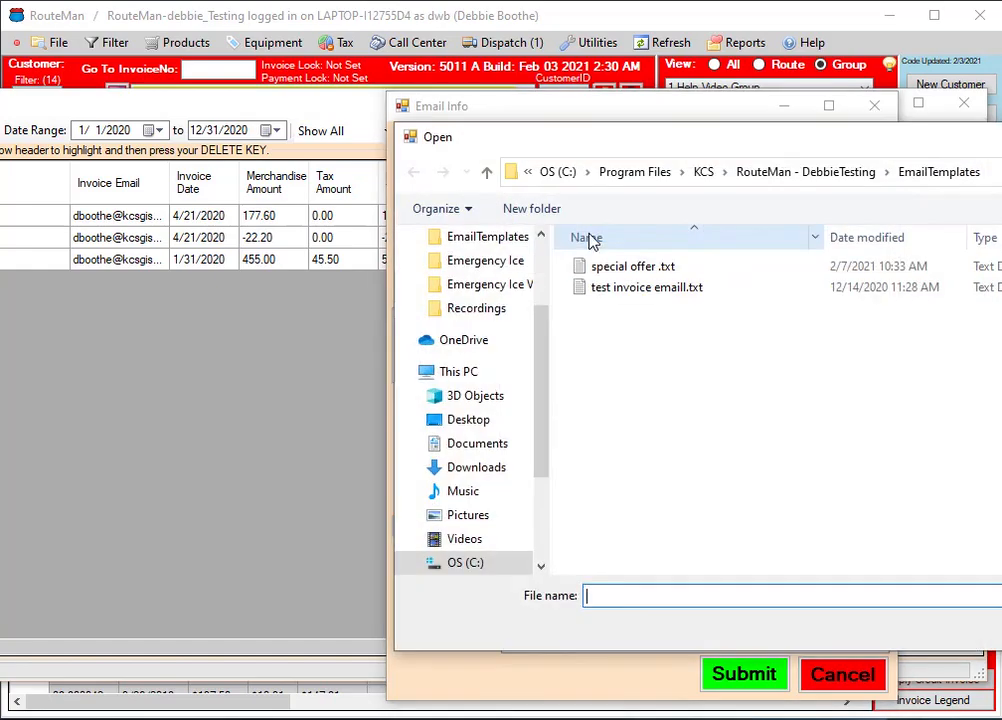
pyautogui.click(638, 290)
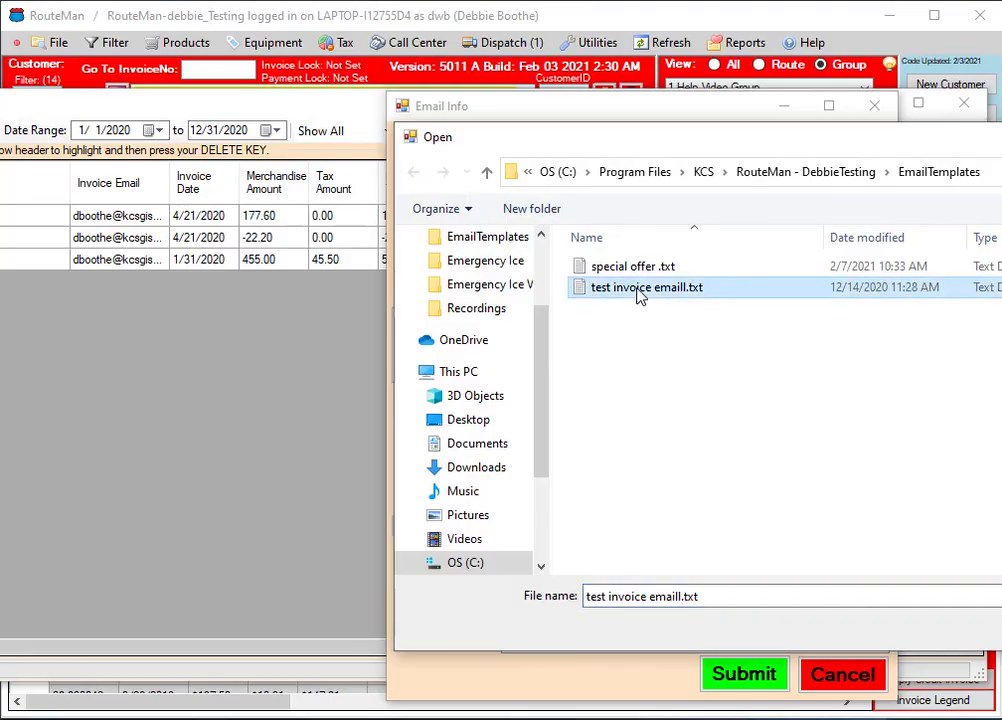
pyautogui.doubleClick(640, 289)
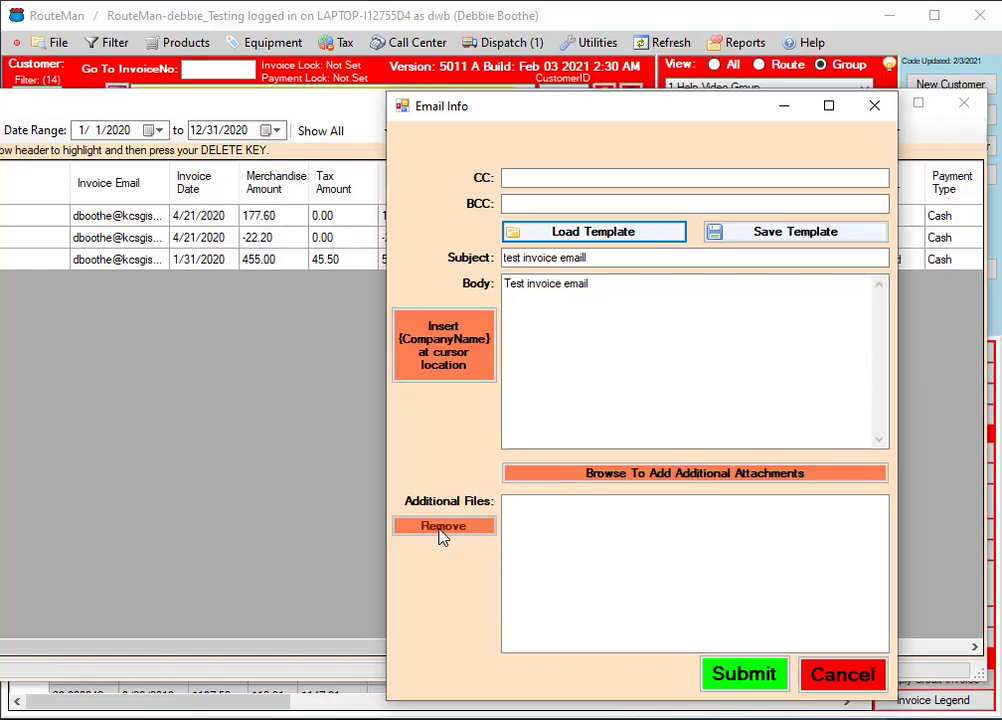
pyautogui.click(741, 675)
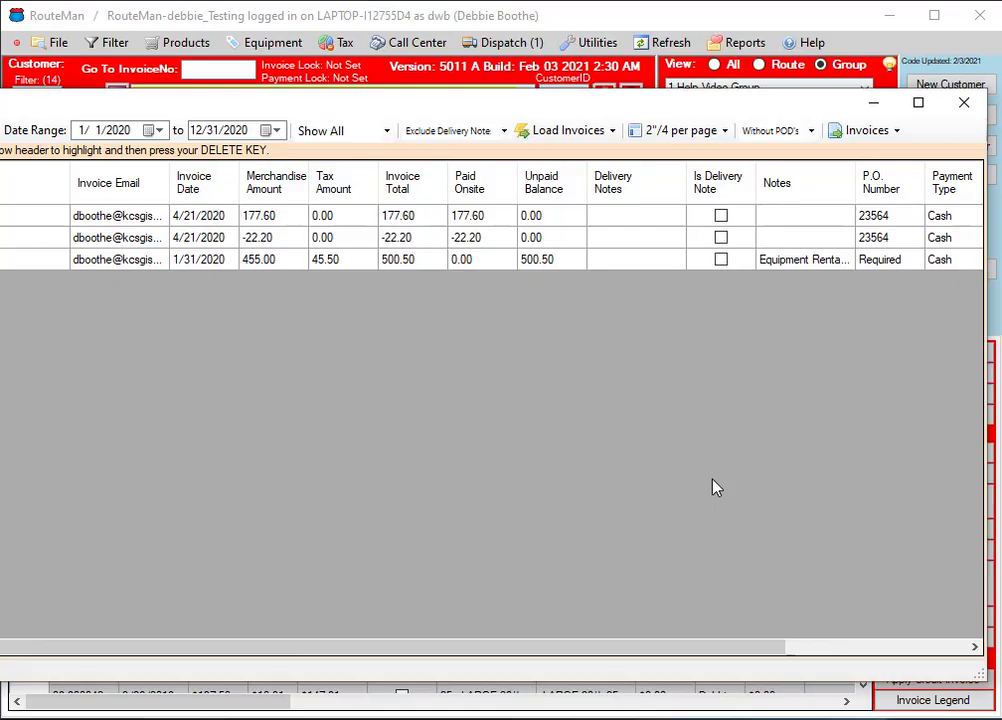
pyautogui.click(964, 106)
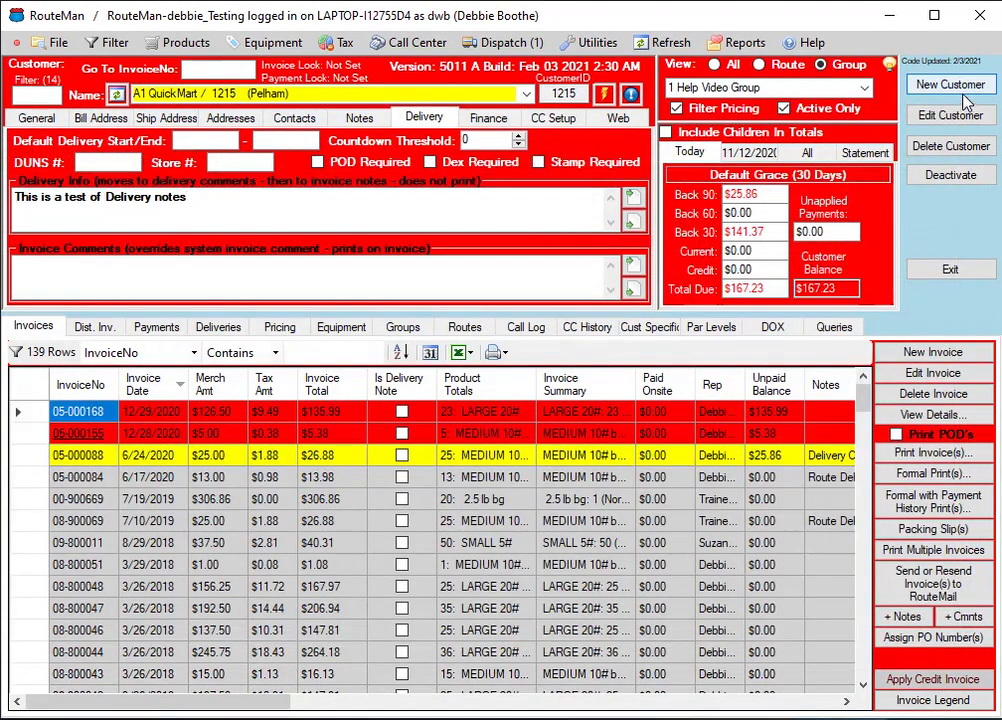
# Switch to the customer ACME - Store #1 (Ocean View) and refresh all data
pyautogui.click(349, 93)
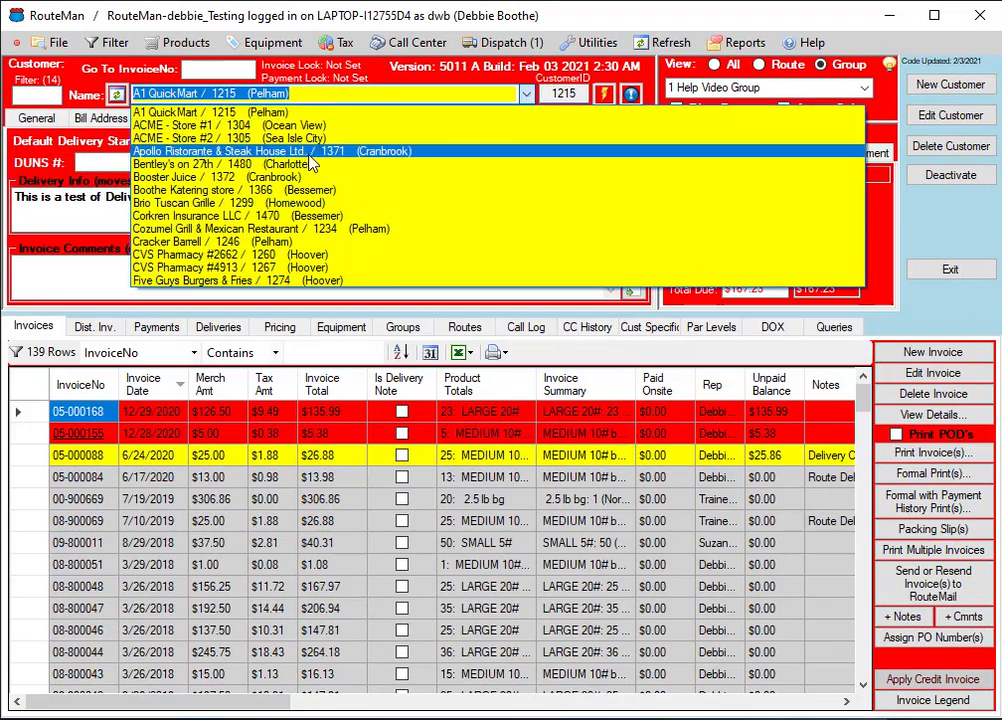
pyautogui.click(238, 113)
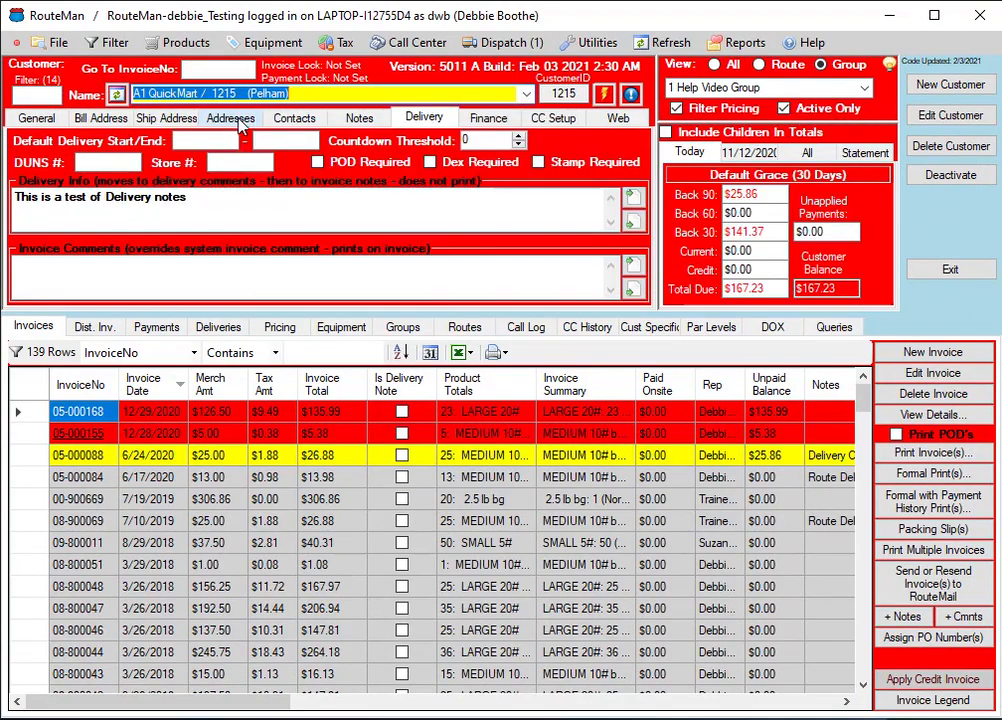
pyautogui.click(517, 93)
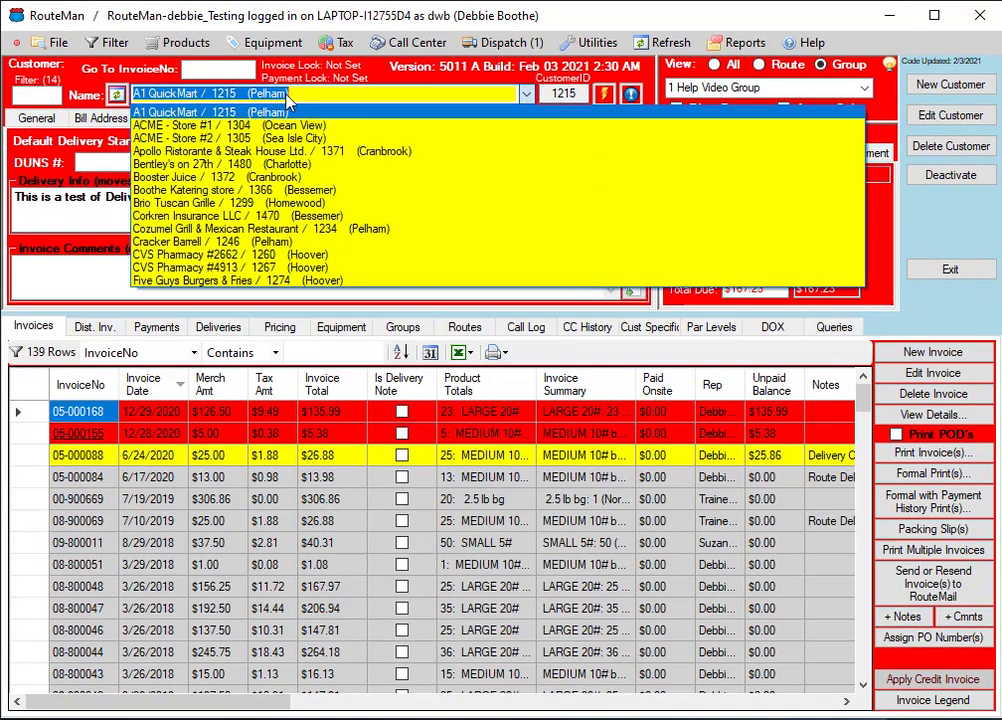
pyautogui.click(265, 116)
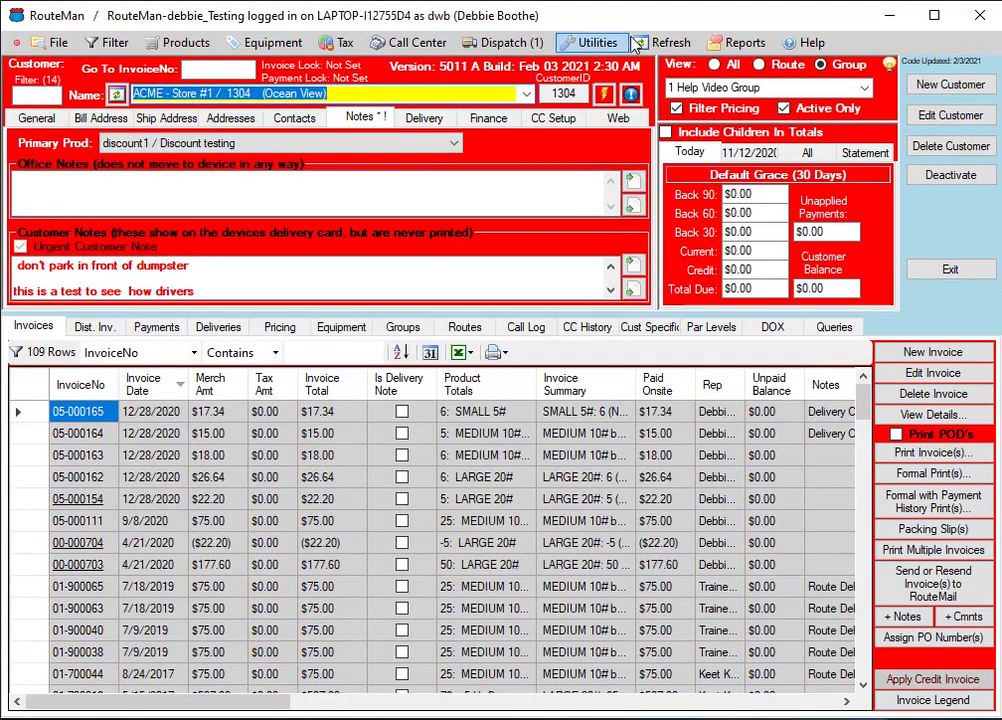
pyautogui.click(675, 49)
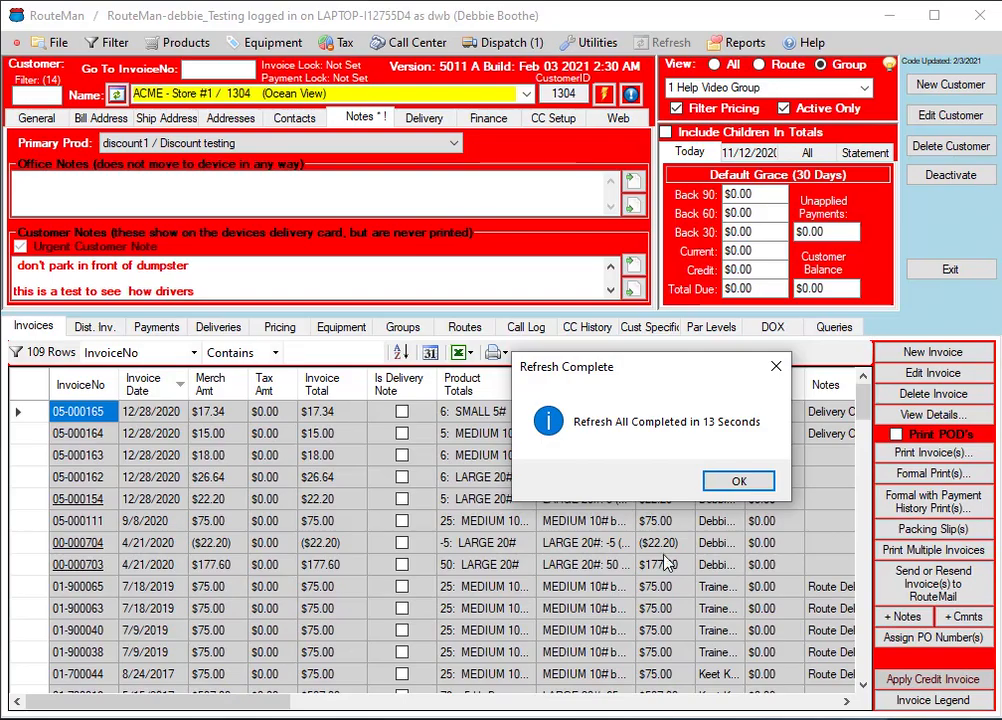
pyautogui.click(745, 481)
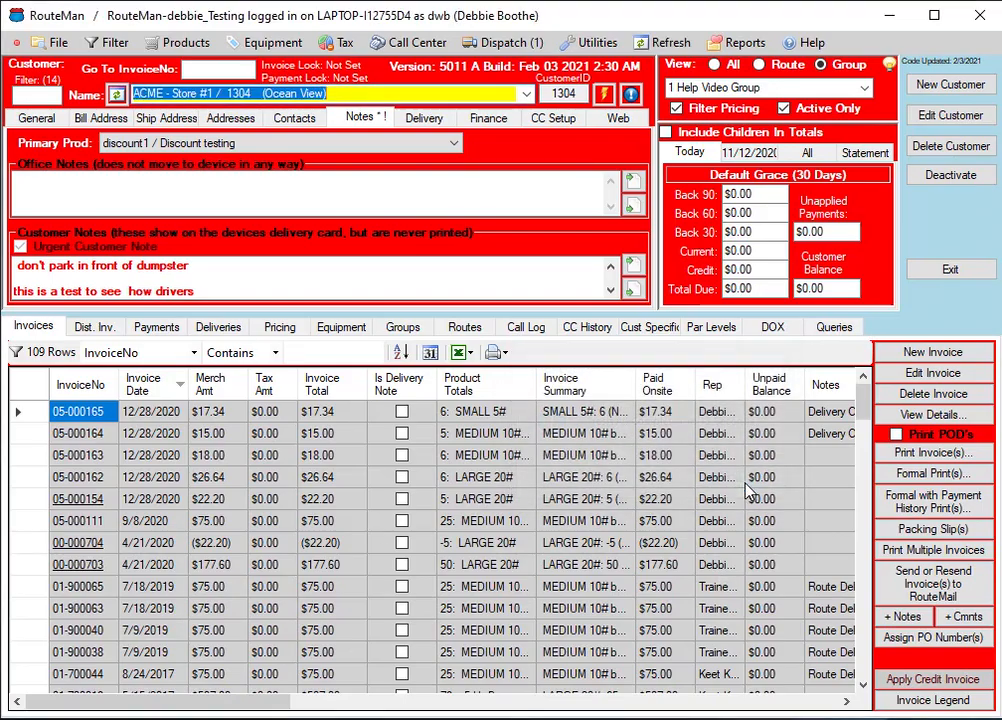